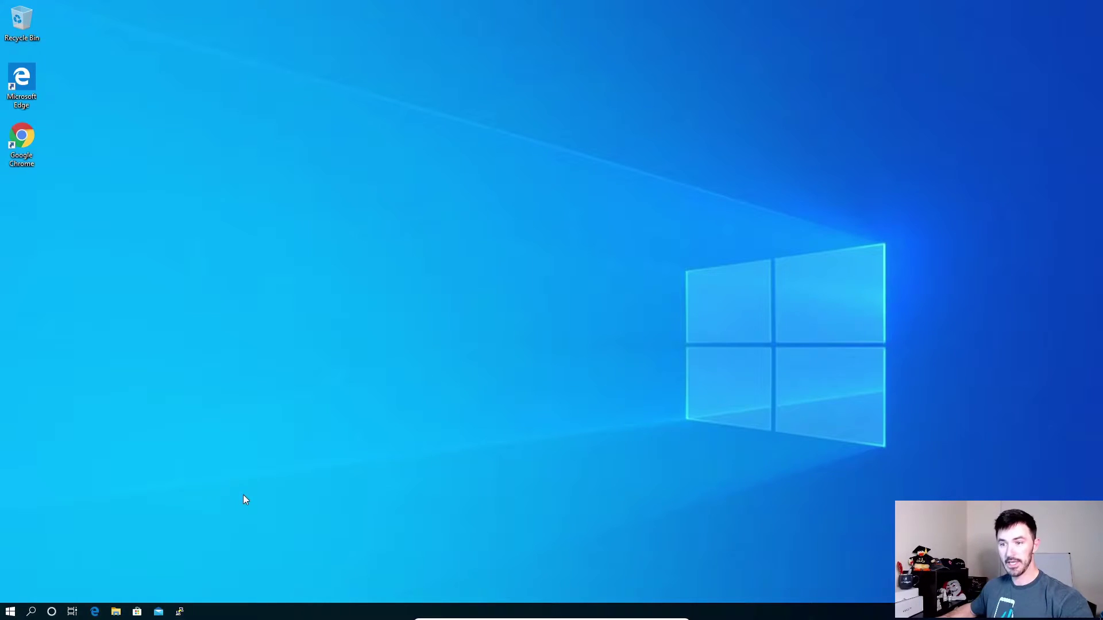
# Launch Command Prompt from the Start search for cmd and move its window to the centre.
pyautogui.click(11, 612)
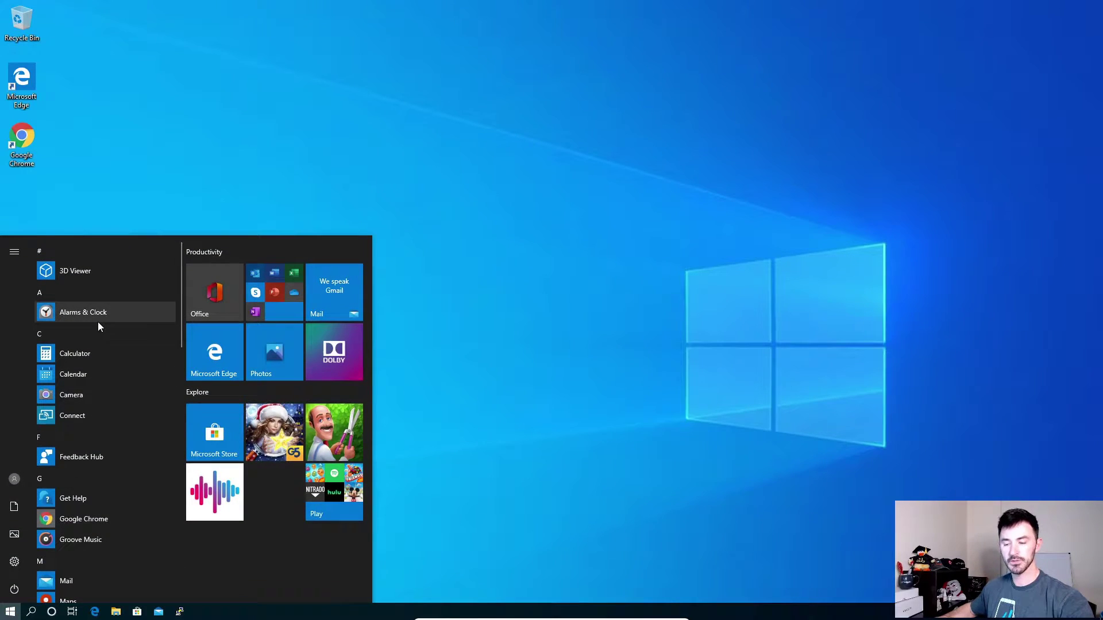
pyautogui.write('cmd')
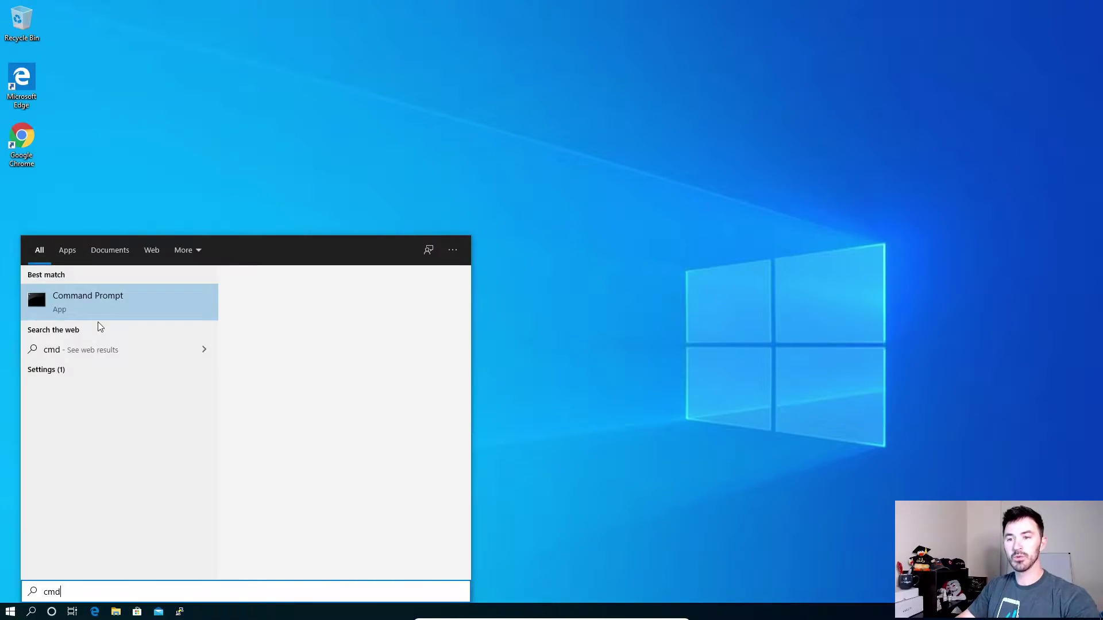
pyautogui.press('Return')
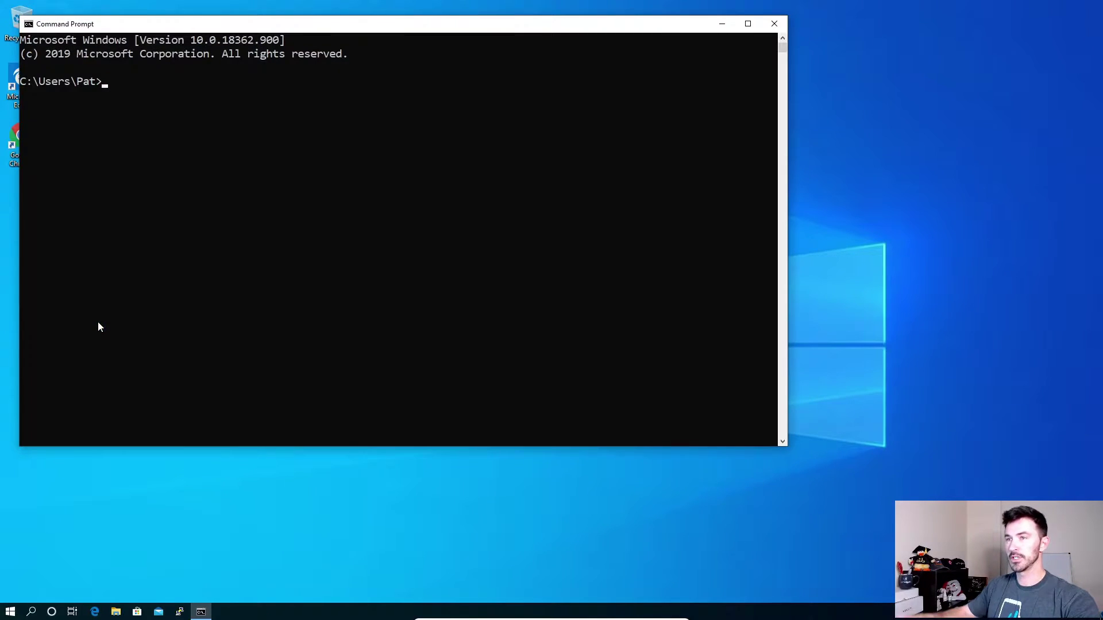
pyautogui.moveTo(343, 22); pyautogui.dragTo(445, 73)
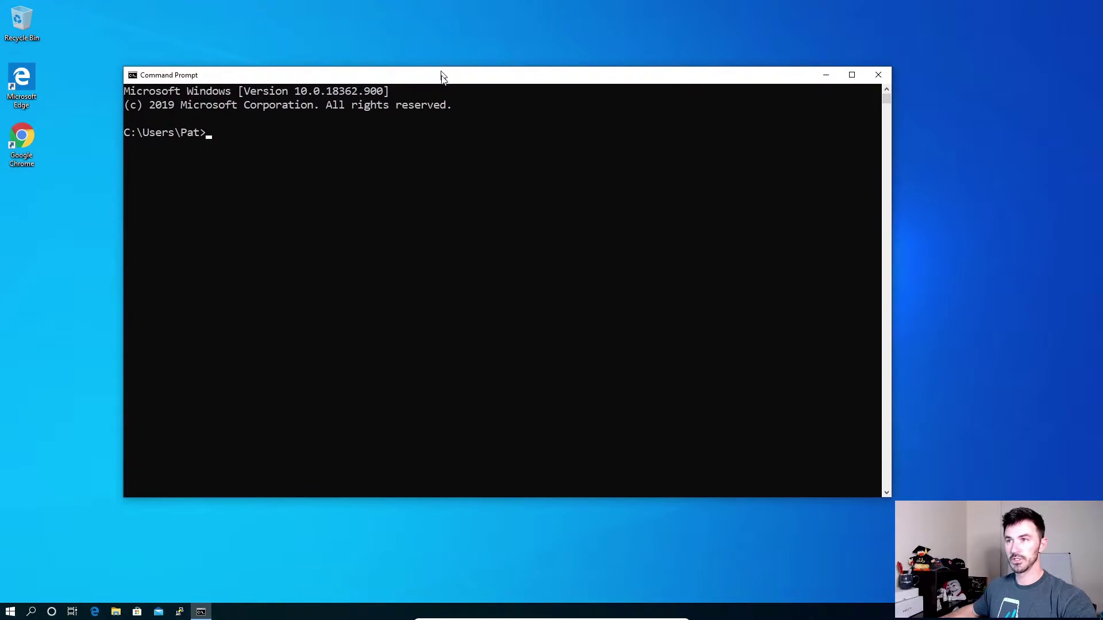
pyautogui.click(430, 148)
# Run ipconfig /all to list DNS servers 208.67.222.222 and 208.67.220.220.
pyautogui.write('ipc')
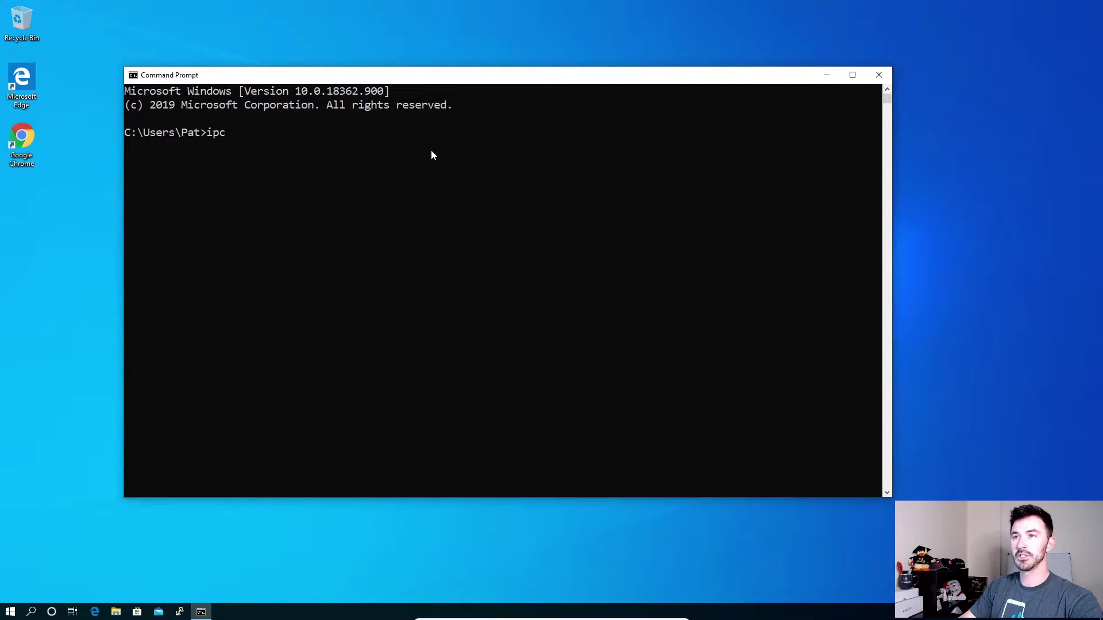
pyautogui.write('onfig /a;l')
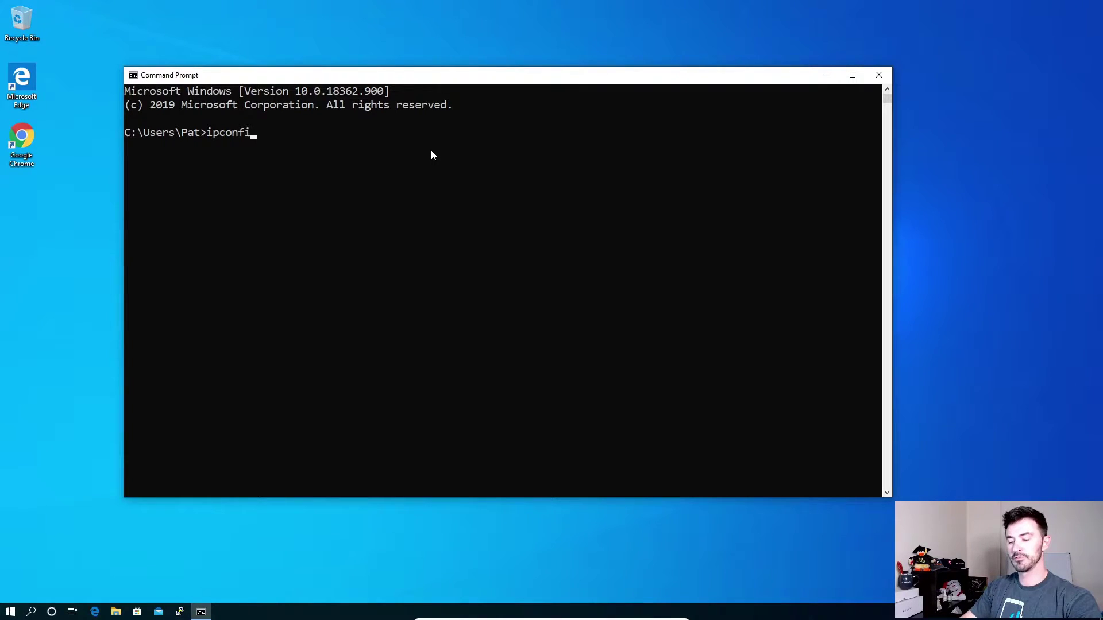
pyautogui.press('BackSpace')
pyautogui.press('BackSpace')
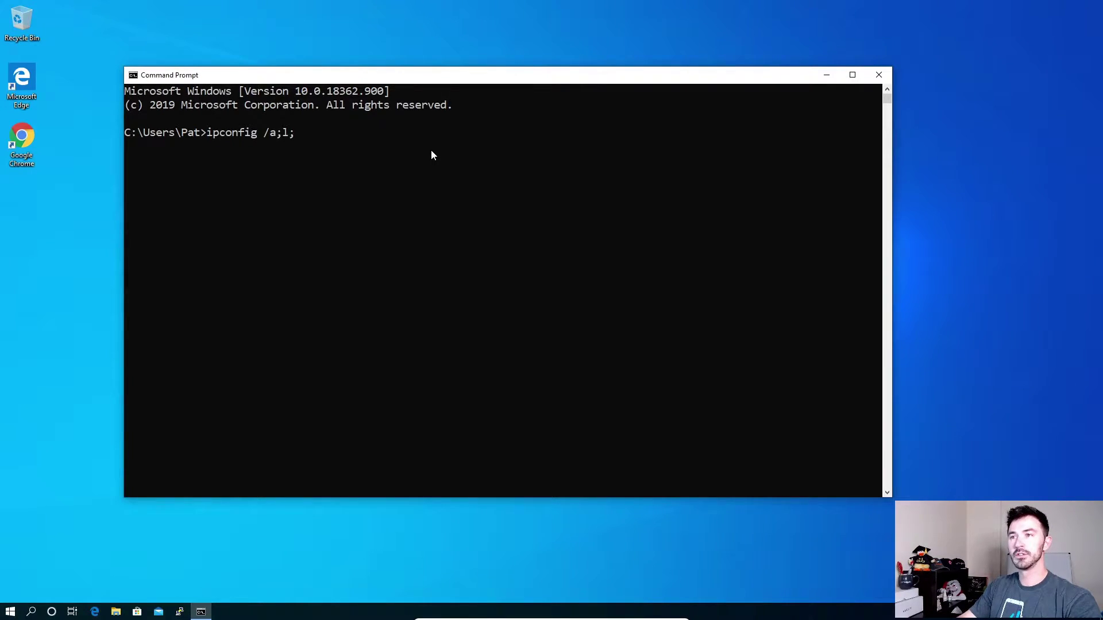
pyautogui.write('ll')
pyautogui.press('Return')
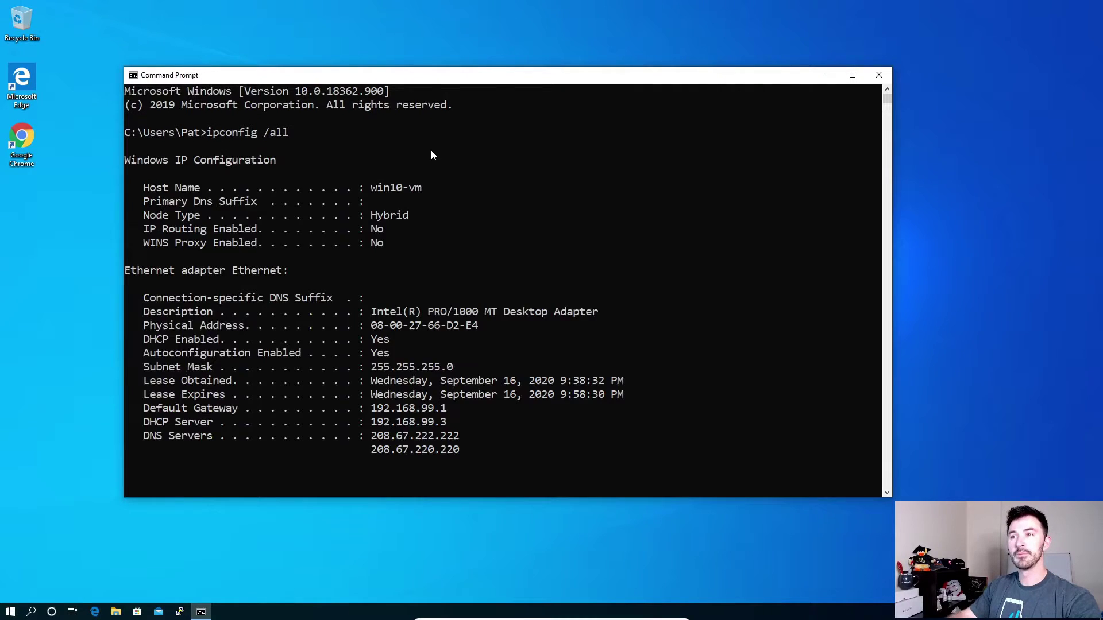
pyautogui.moveTo(475, 454); pyautogui.dragTo(372, 442)
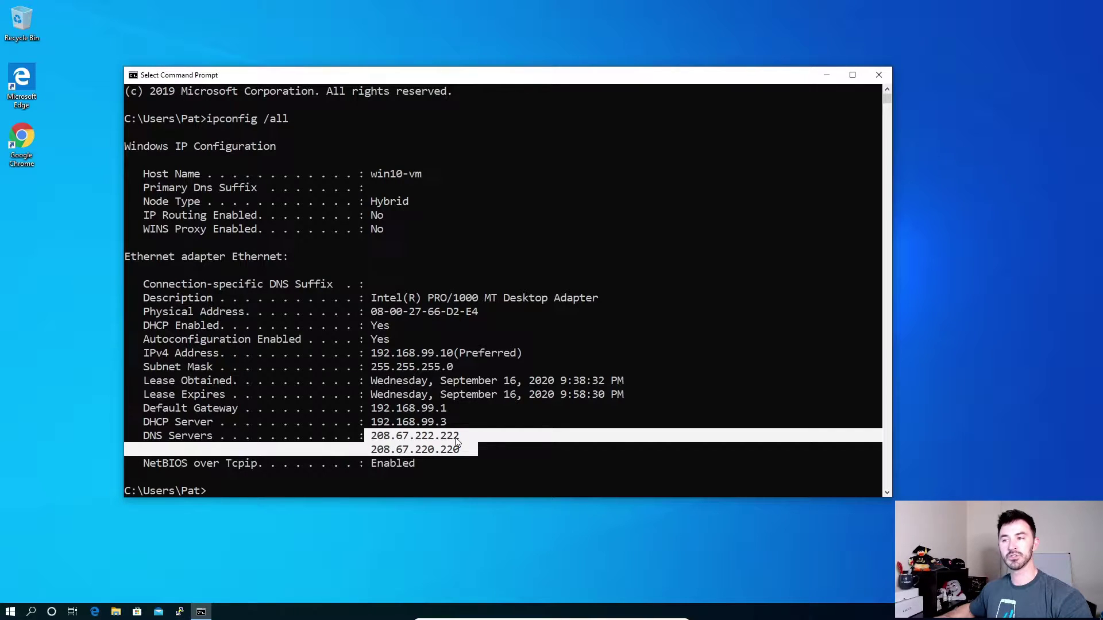
pyautogui.rightClick(428, 452)
pyautogui.click(461, 451)
pyautogui.moveTo(459, 452); pyautogui.dragTo(422, 452)
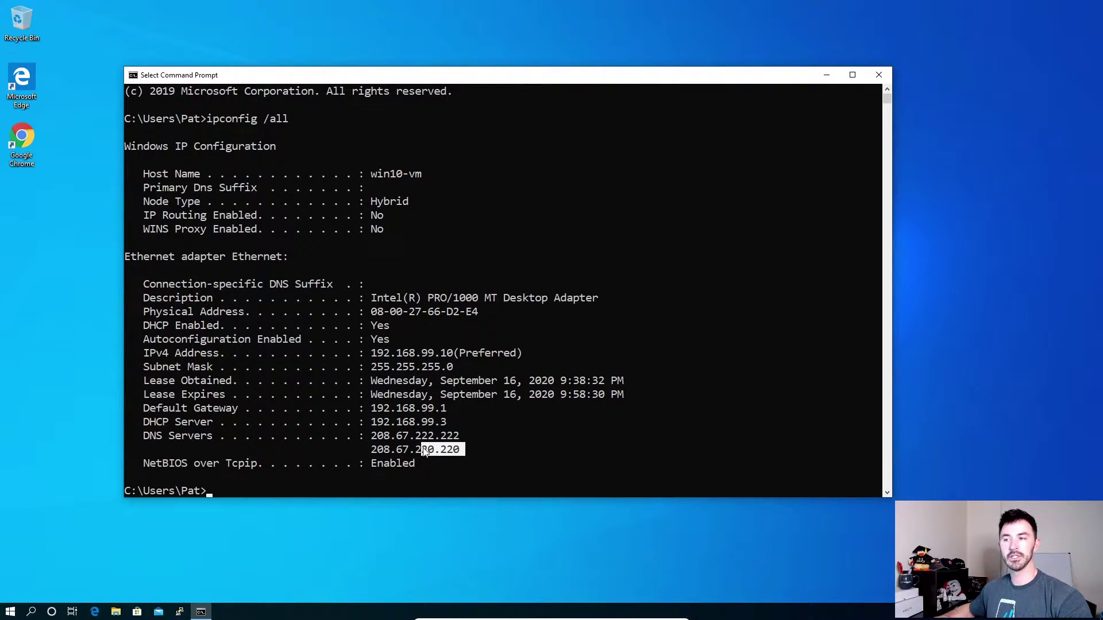
pyautogui.click(463, 452)
pyautogui.moveTo(463, 451); pyautogui.dragTo(380, 437)
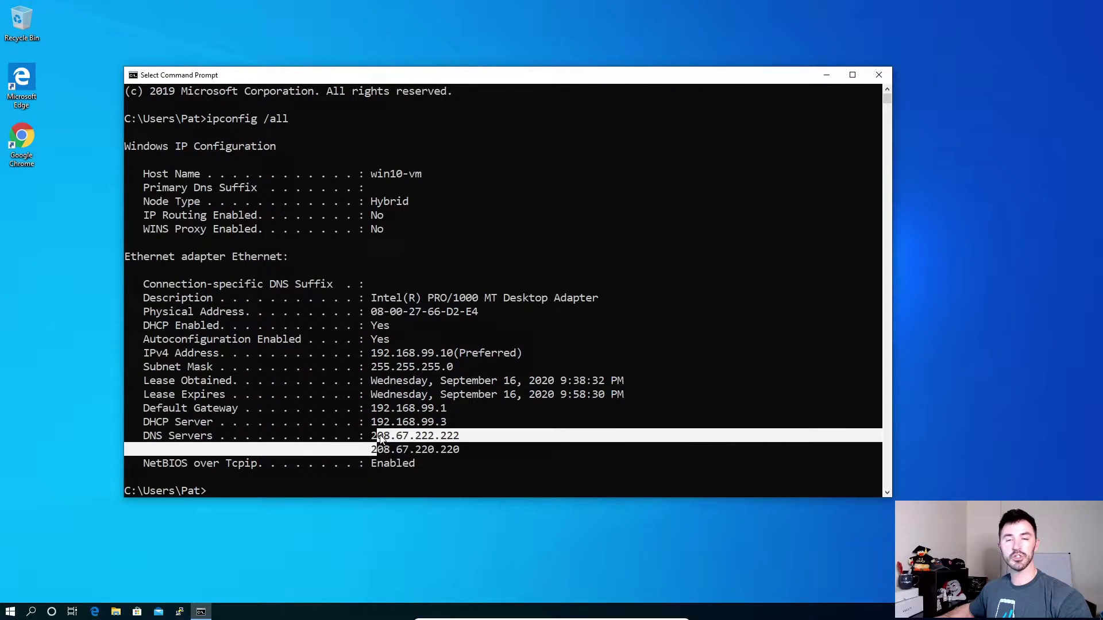
pyautogui.click(451, 449)
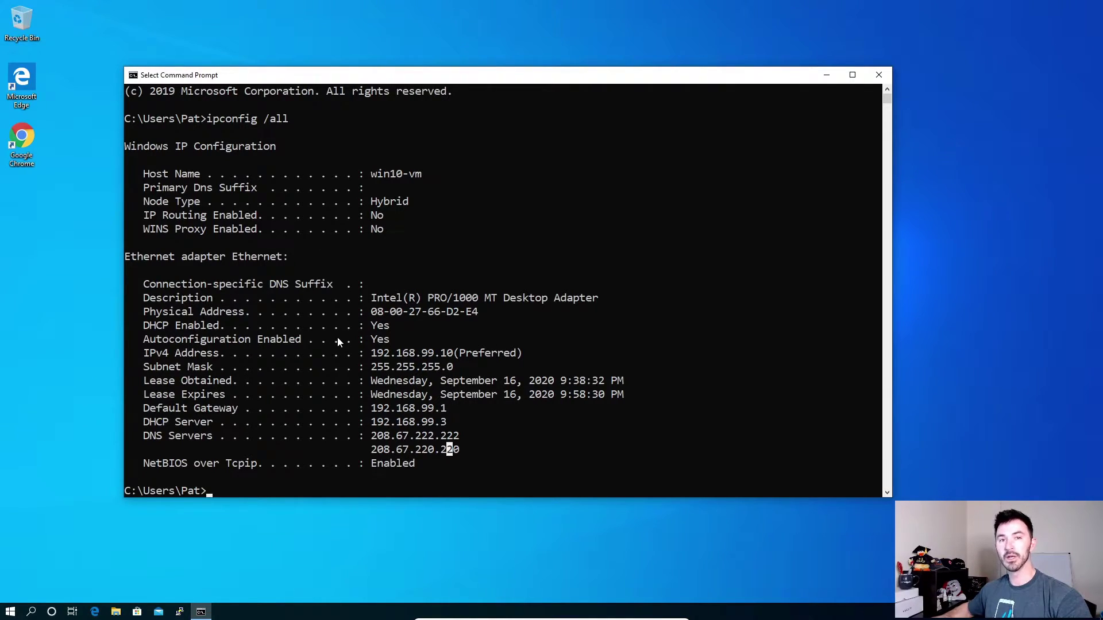
pyautogui.click(398, 339)
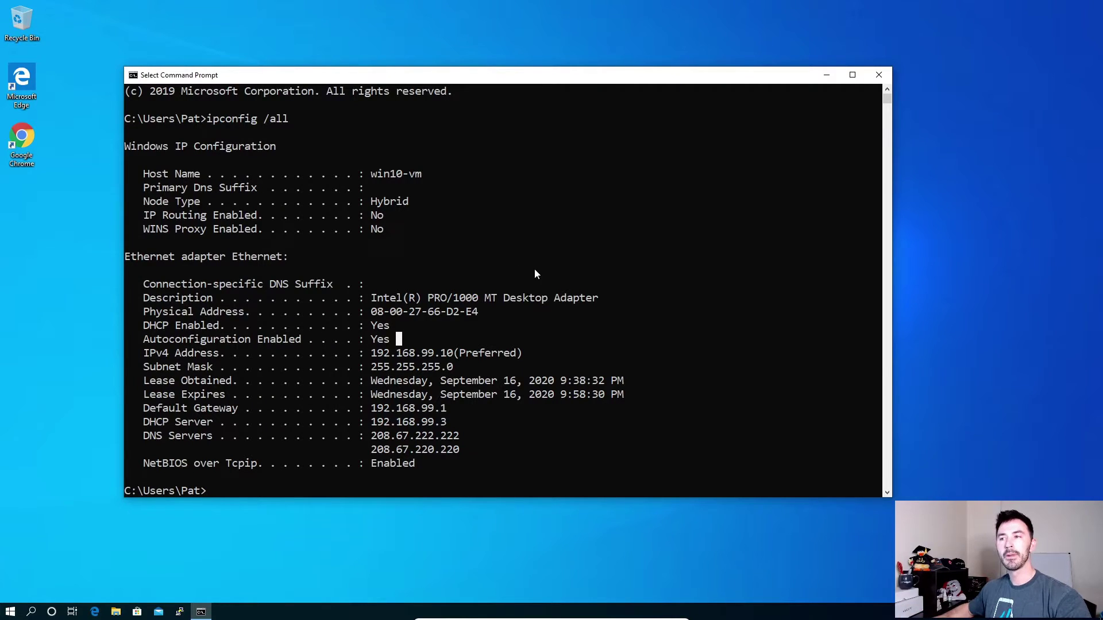
pyautogui.click(532, 284)
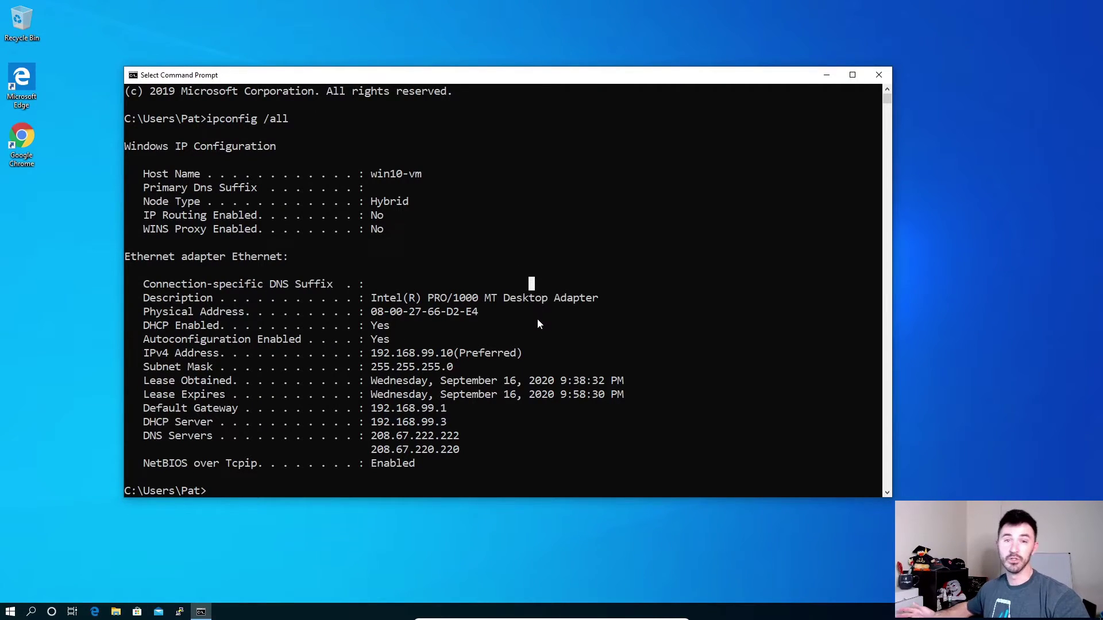
pyautogui.click(531, 340)
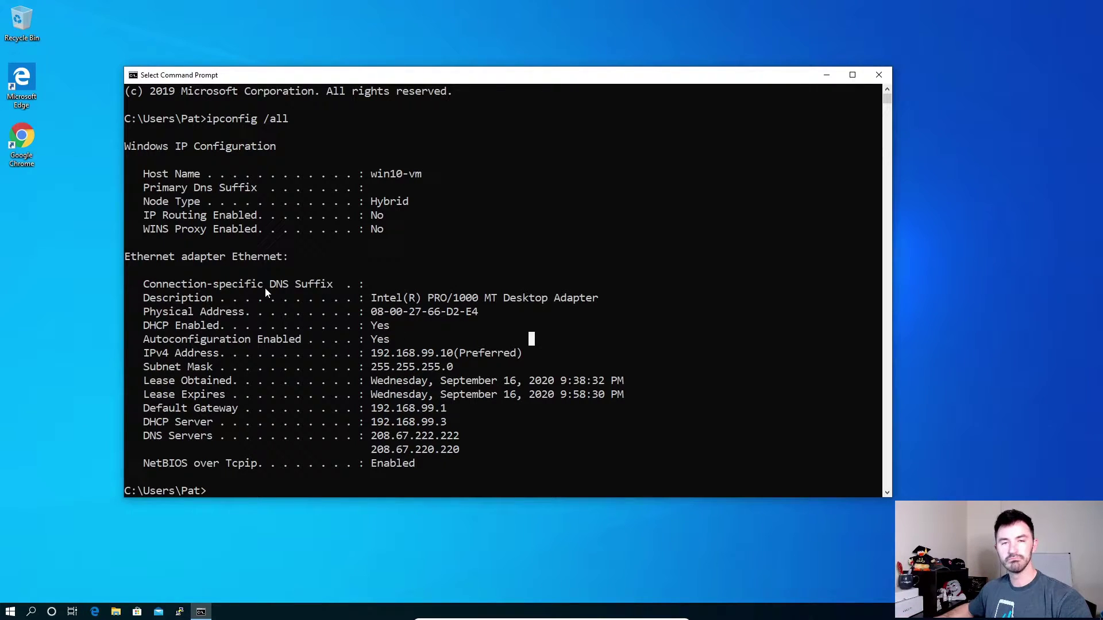
# Launch Chrome from the desktop, load playboy.com unblocked, and close the browser.
pyautogui.click(23, 144)
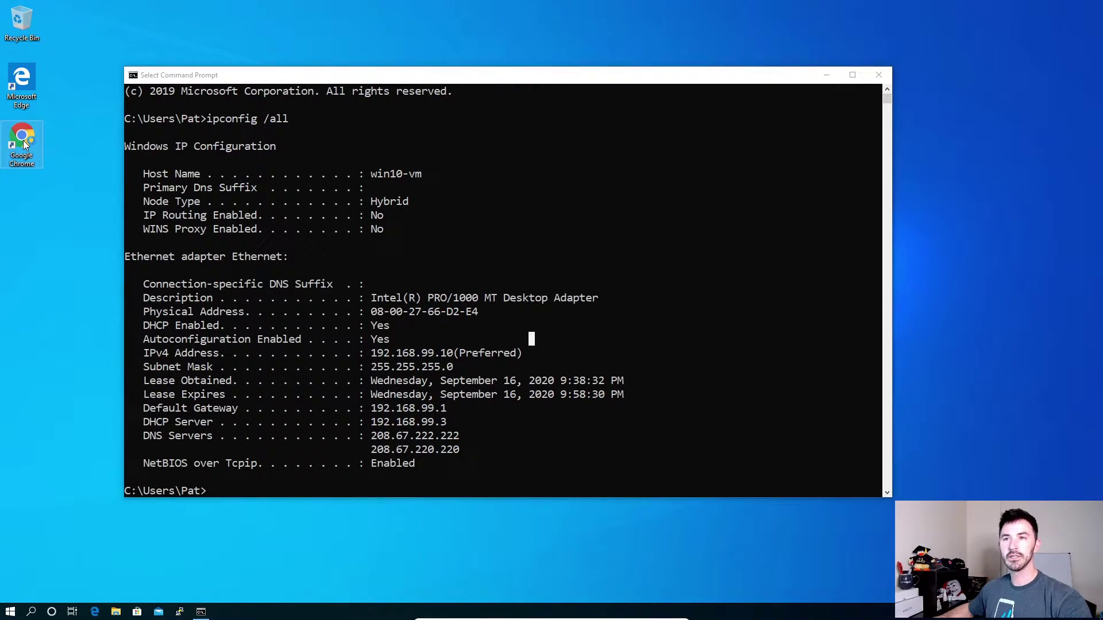
pyautogui.doubleClick(23, 144)
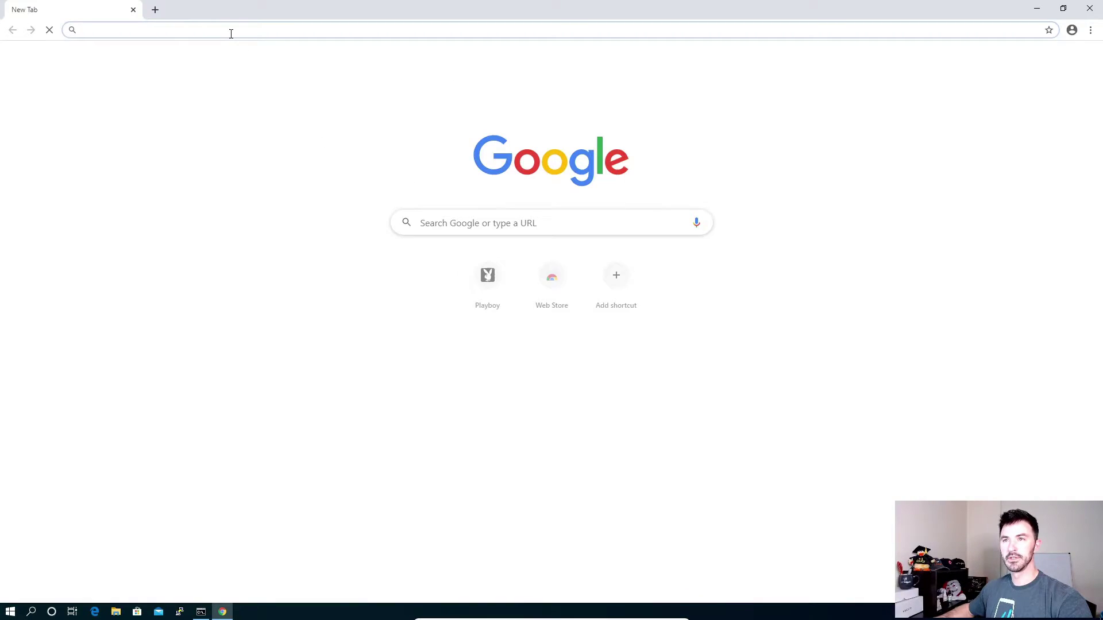
pyautogui.write('pl')
pyautogui.press('Return')
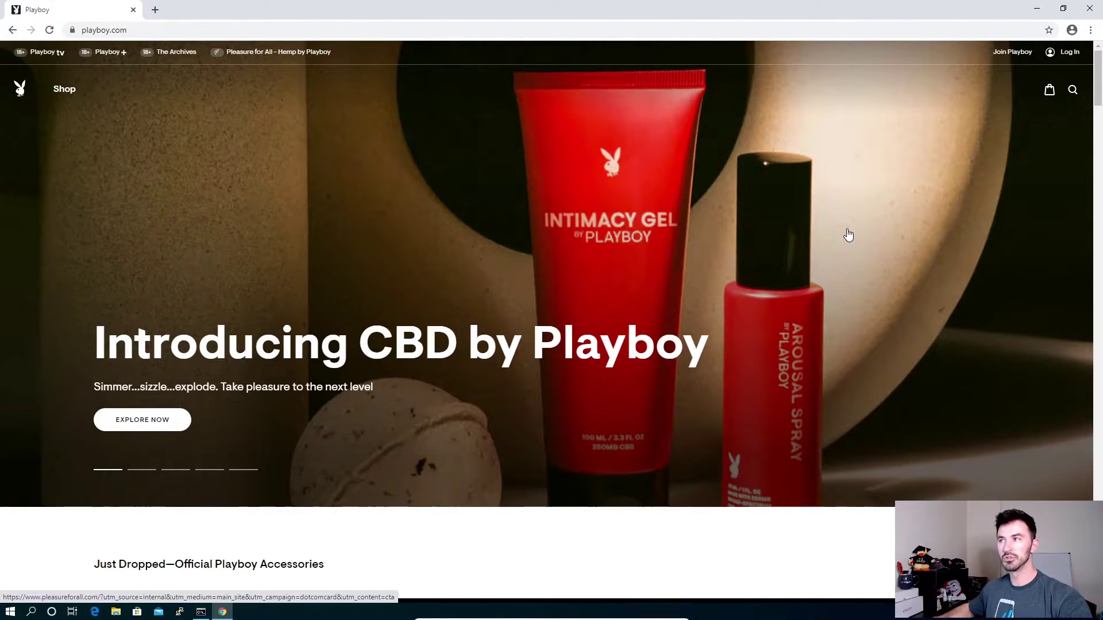
pyautogui.click(1090, 8)
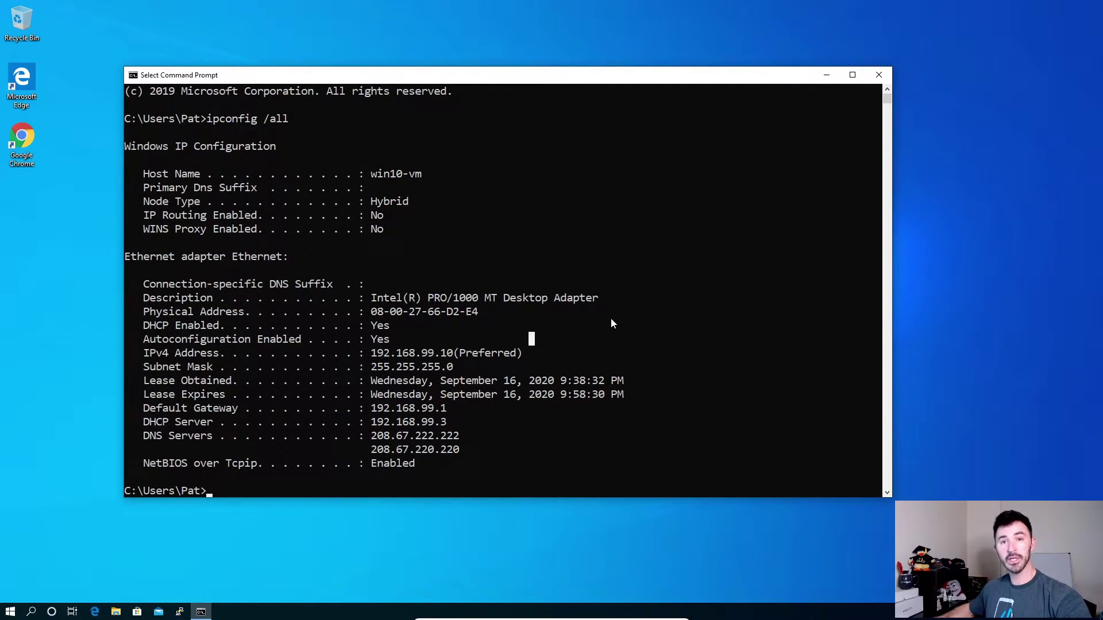
# Search 'network' in Start, open Ethernet settings, and show the adapter list via Change adapter options.
pyautogui.click(12, 611)
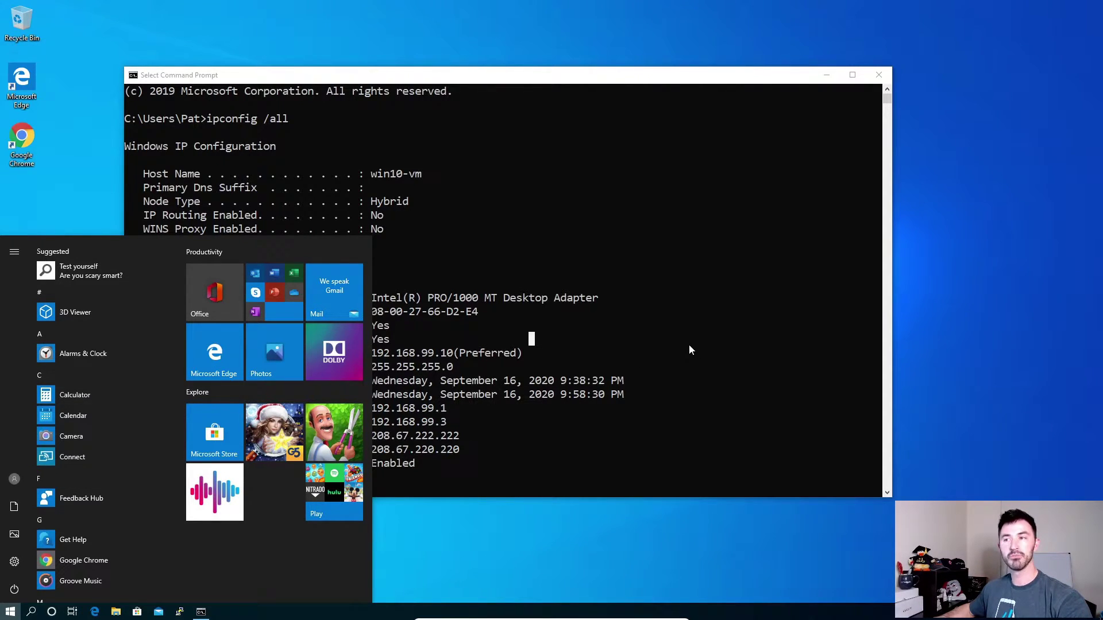
pyautogui.click(10, 612)
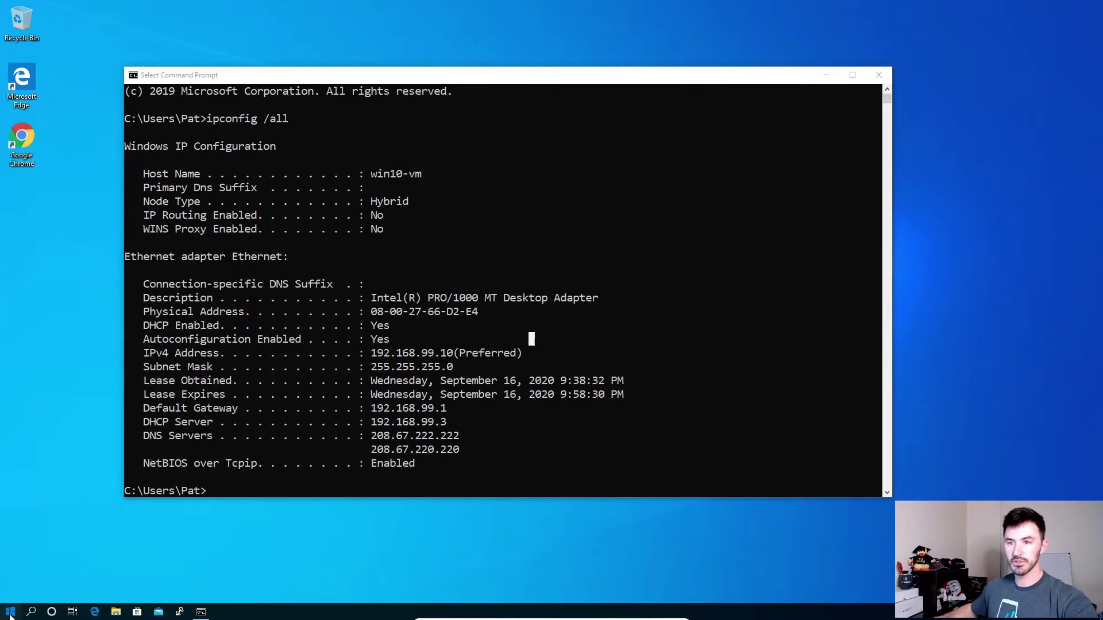
pyautogui.click(10, 613)
pyautogui.write('network')
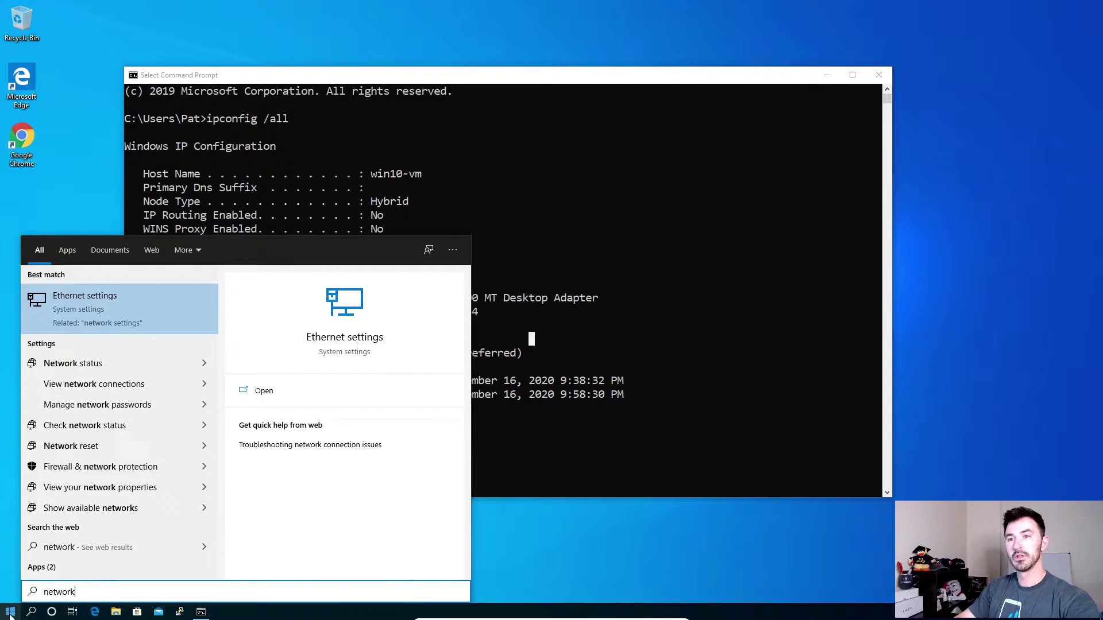
pyautogui.click(129, 312)
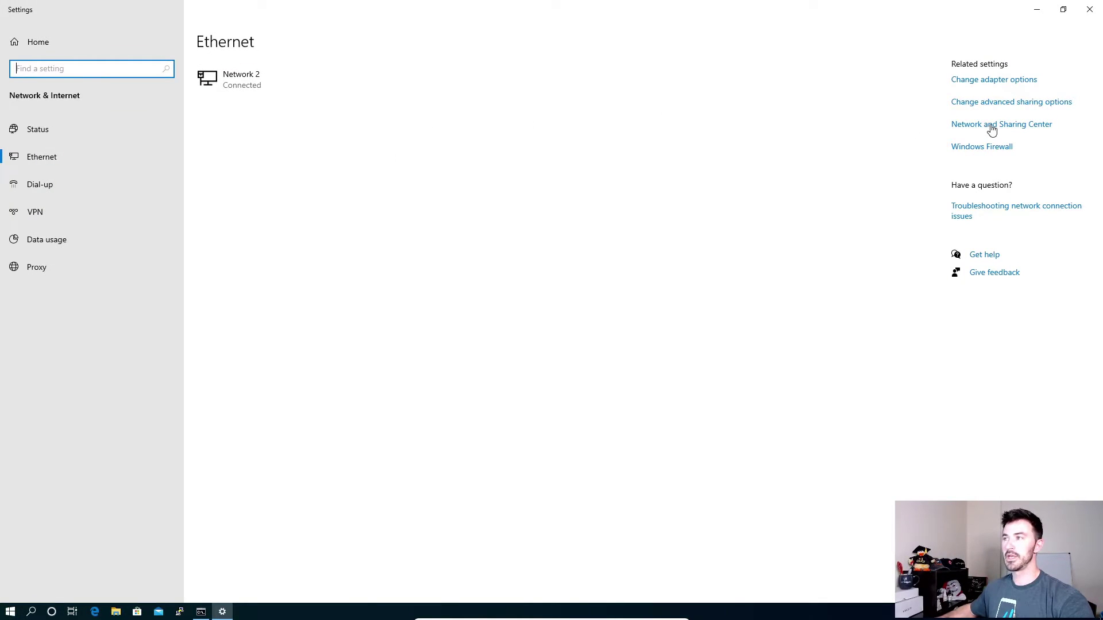
pyautogui.click(989, 81)
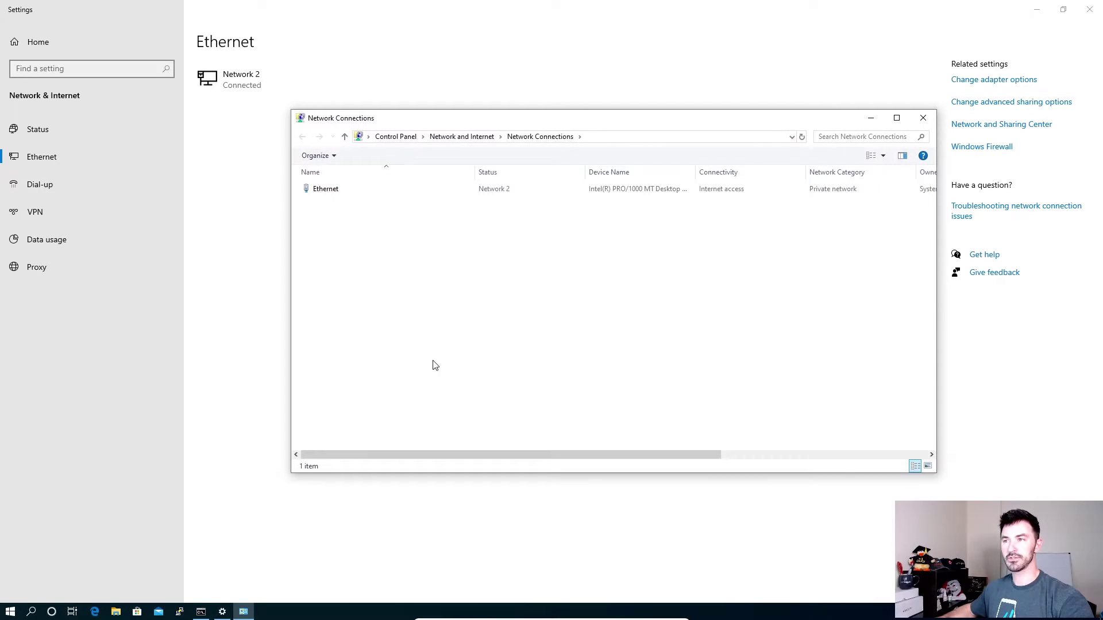
# Close Settings and open the Ethernet connection's status window.
pyautogui.click(1090, 9)
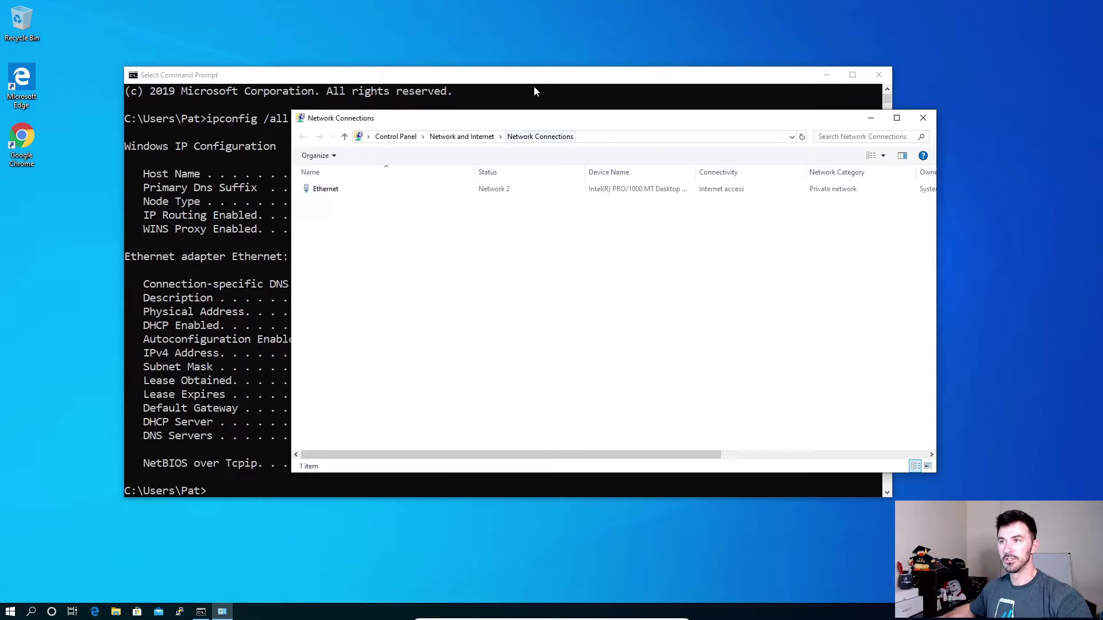
pyautogui.click(343, 193)
pyautogui.doubleClick(344, 193)
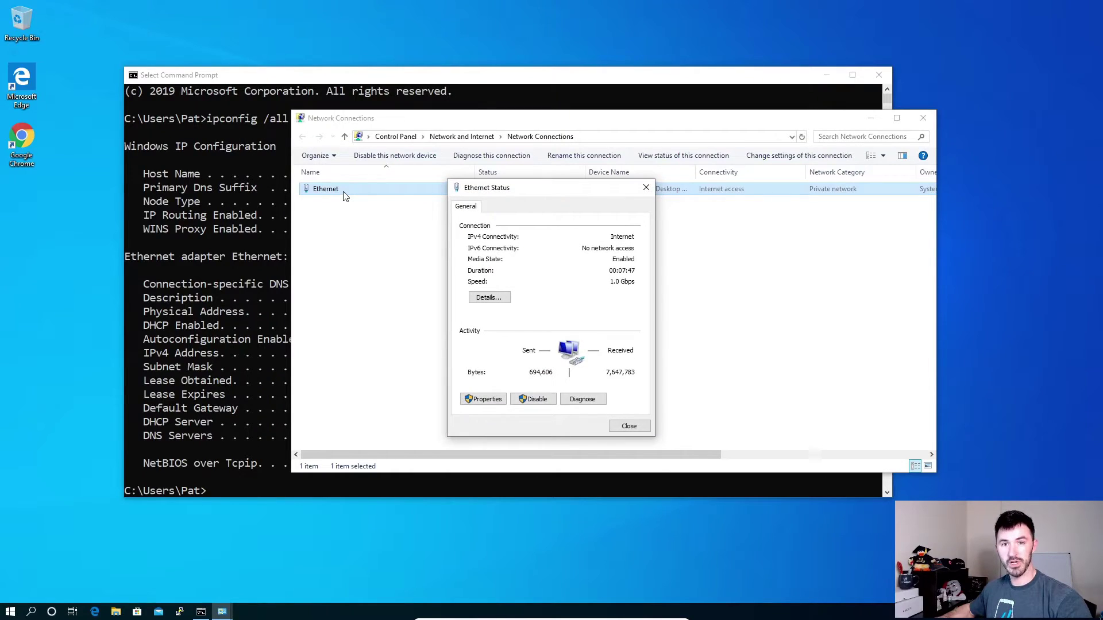
# Review the current DNS server addresses in Network Connection Details, then open Ethernet Properties.
pyautogui.click(496, 300)
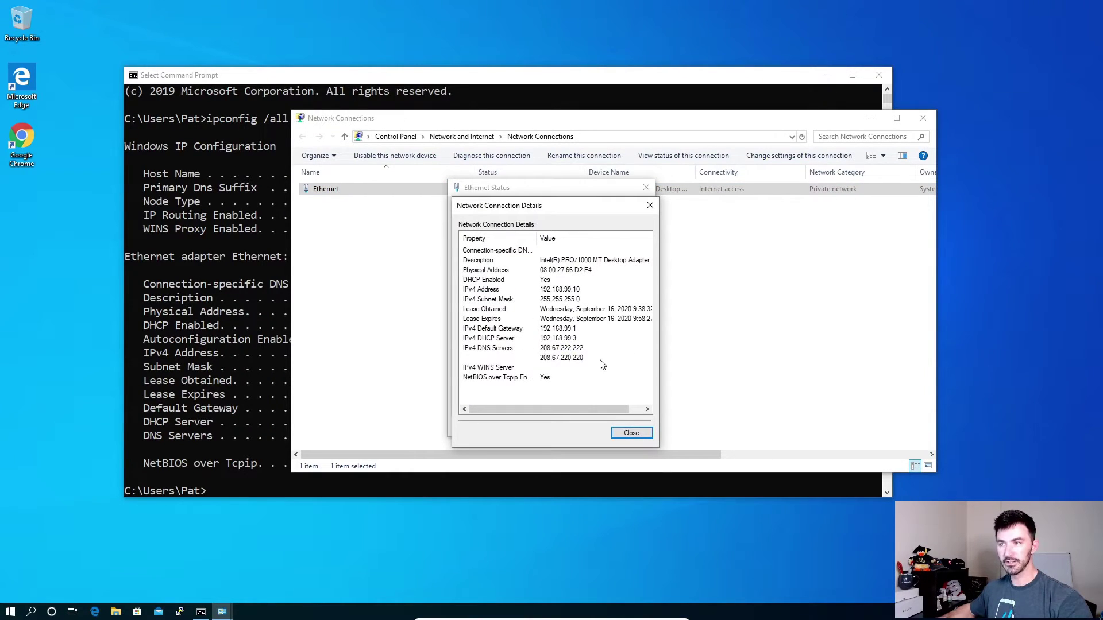
pyautogui.click(583, 359)
pyautogui.click(579, 348)
pyautogui.click(577, 357)
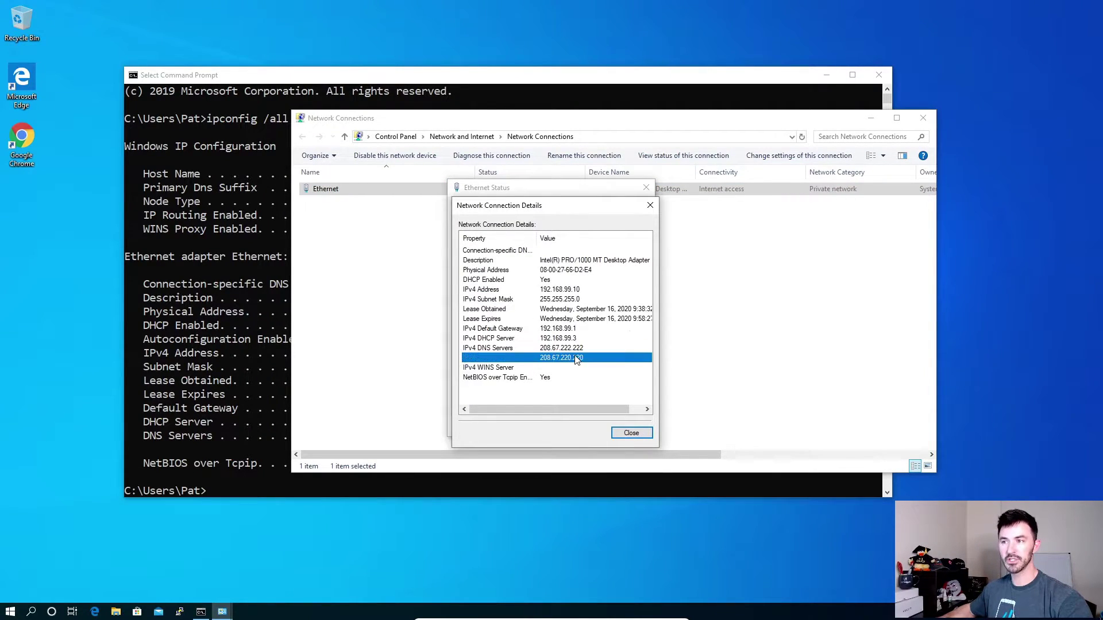
pyautogui.click(630, 433)
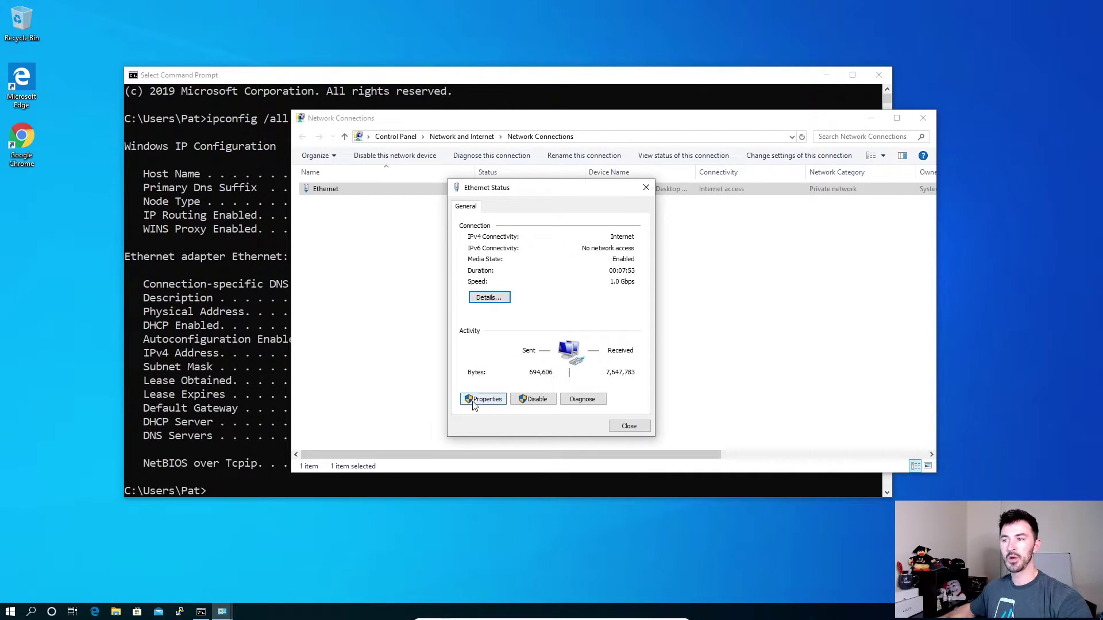
pyautogui.click(482, 400)
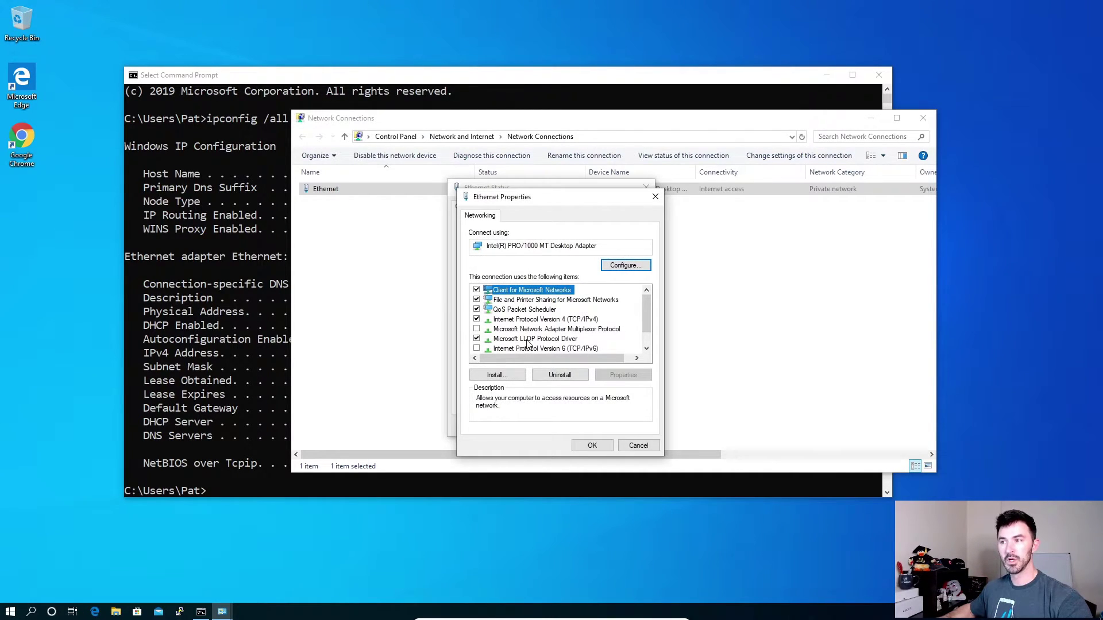
# Open the Internet Protocol Version 4 (TCP/IPv4) settings and choose 'Use the following DNS server addresses'.
pyautogui.doubleClick(543, 321)
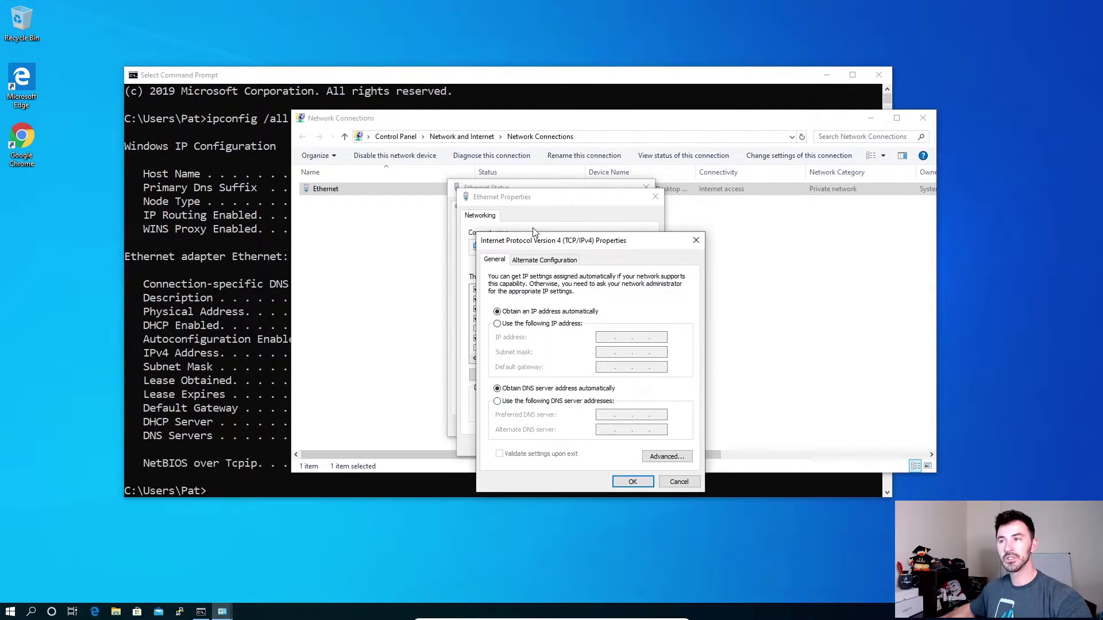
pyautogui.moveTo(533, 242); pyautogui.dragTo(436, 187)
pyautogui.click(425, 351)
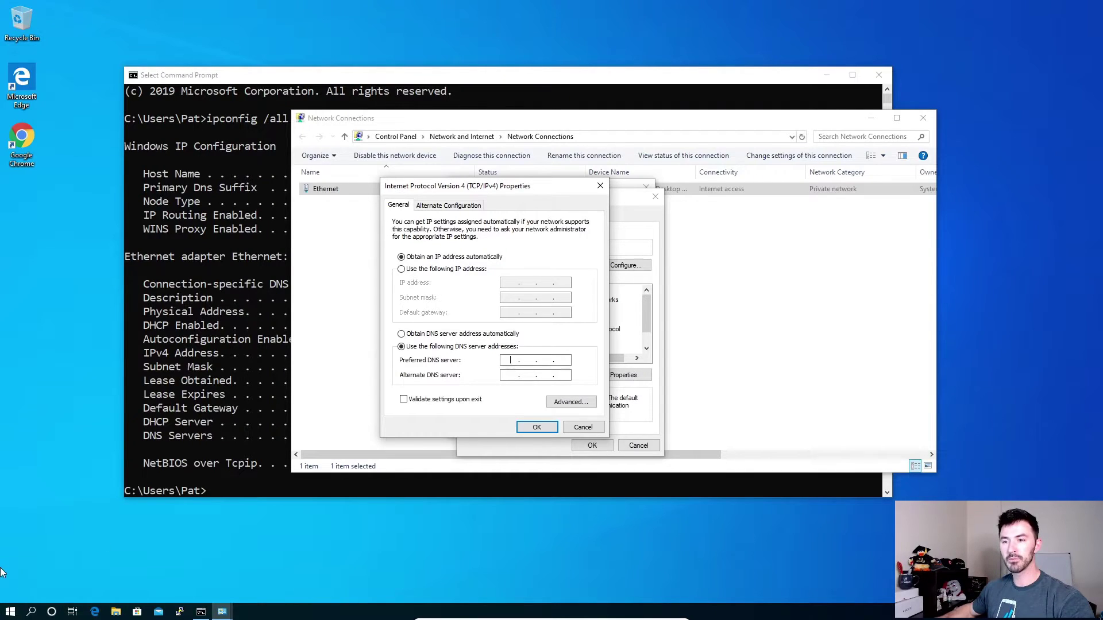
pyautogui.click(10, 611)
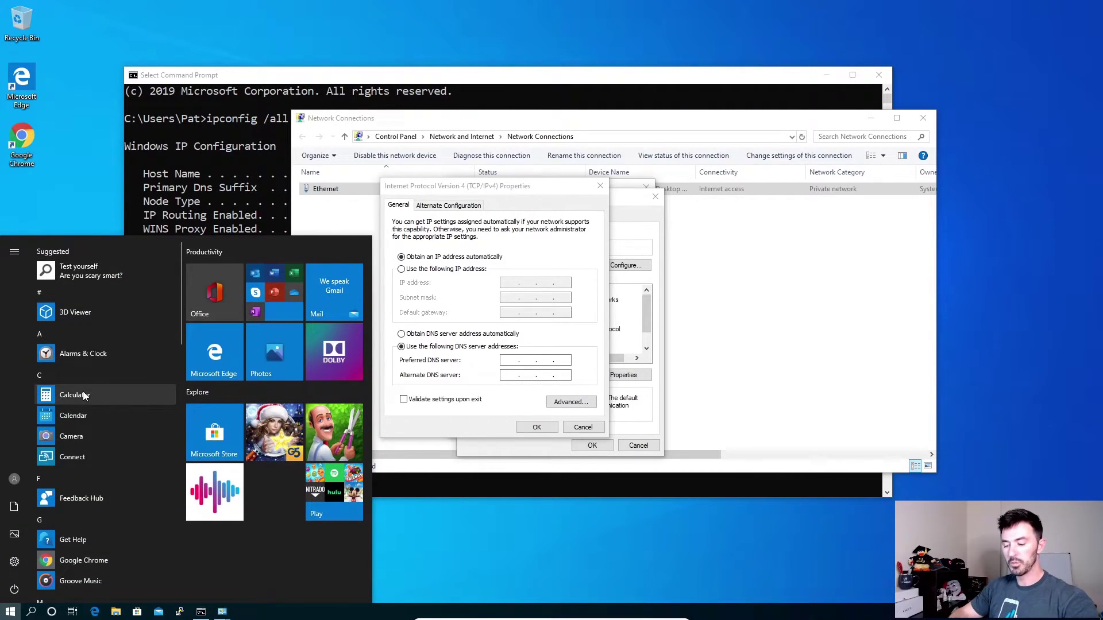
# Launch Notepad from the Start search and open Format > Font.
pyautogui.write('note')
pyautogui.press('Return')
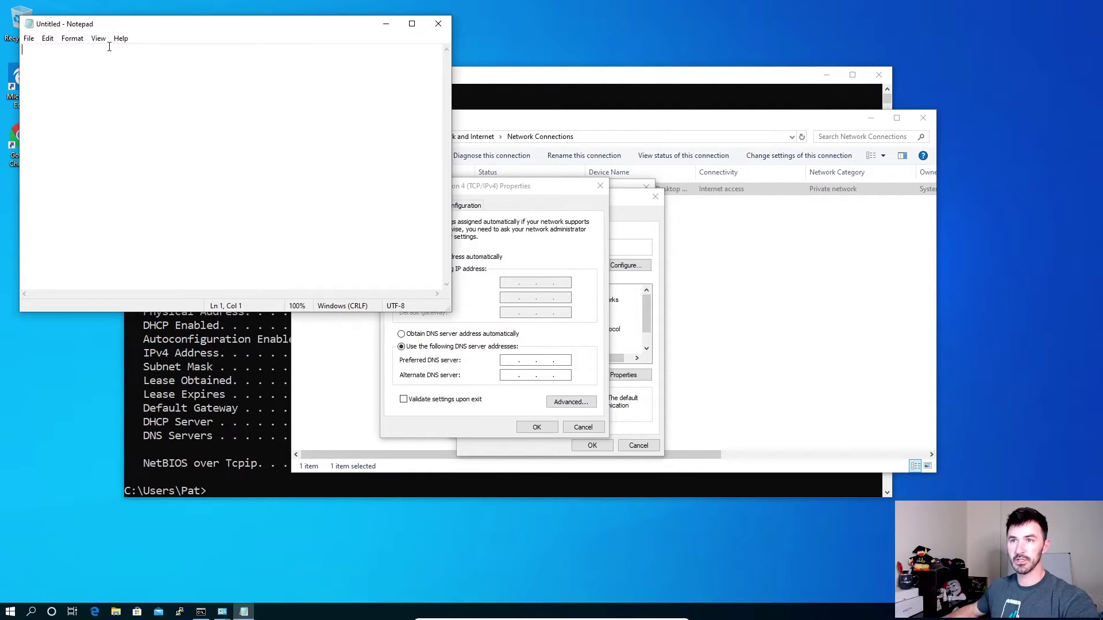
pyautogui.click(48, 39)
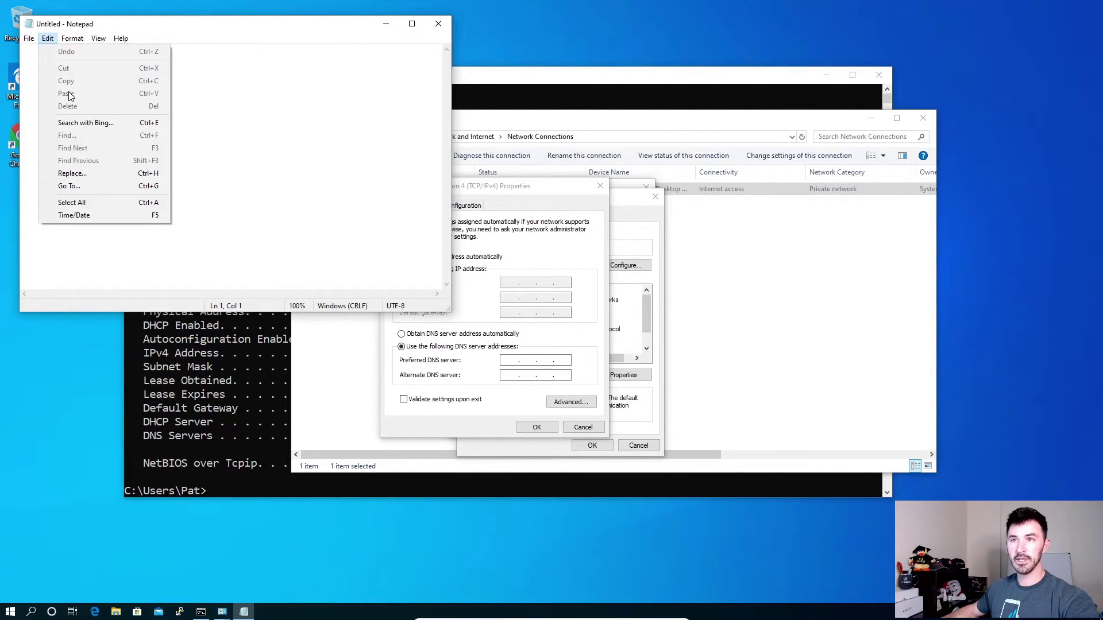
pyautogui.moveTo(30, 40)
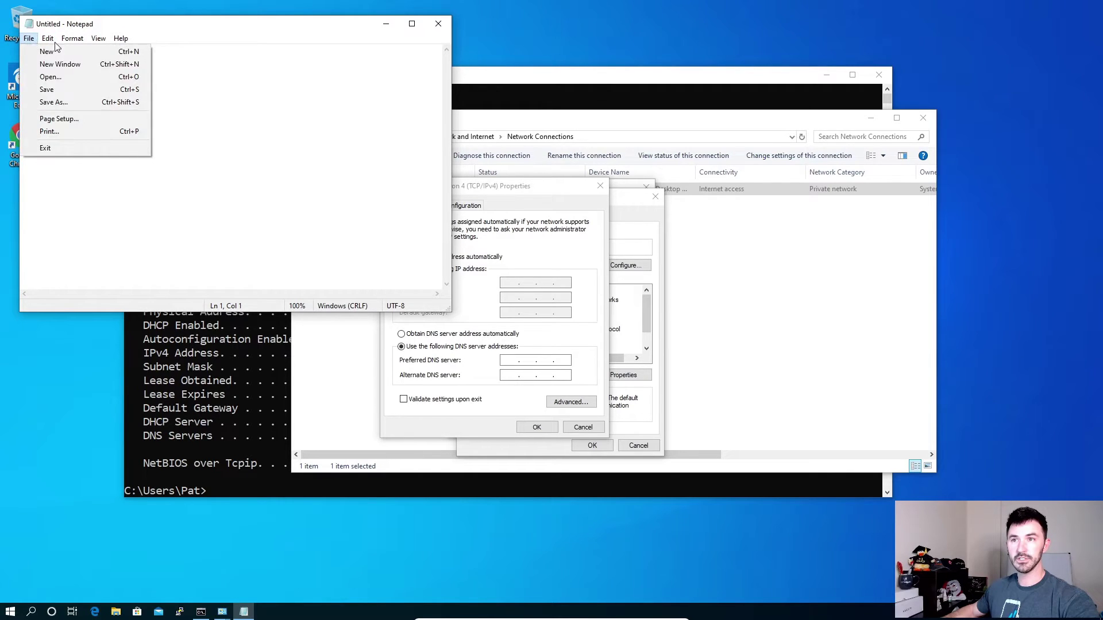
pyautogui.click(85, 64)
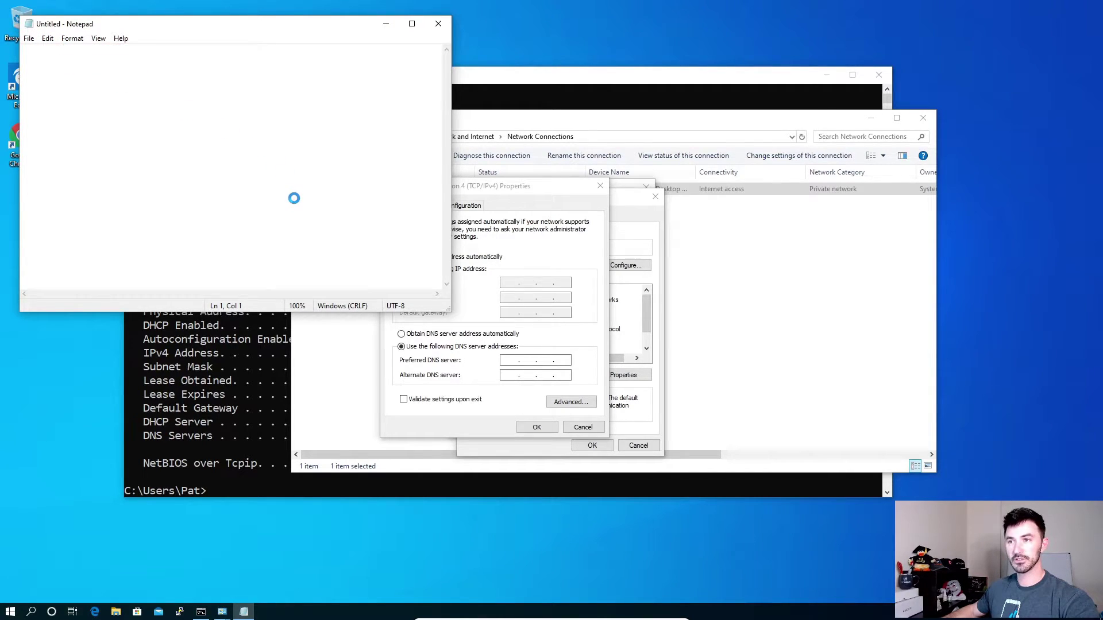
# Set the Notepad font to Consolas Bold size 36 and move the window over the command output.
pyautogui.scroll(-1, 256, 190)
pyautogui.click(258, 206)
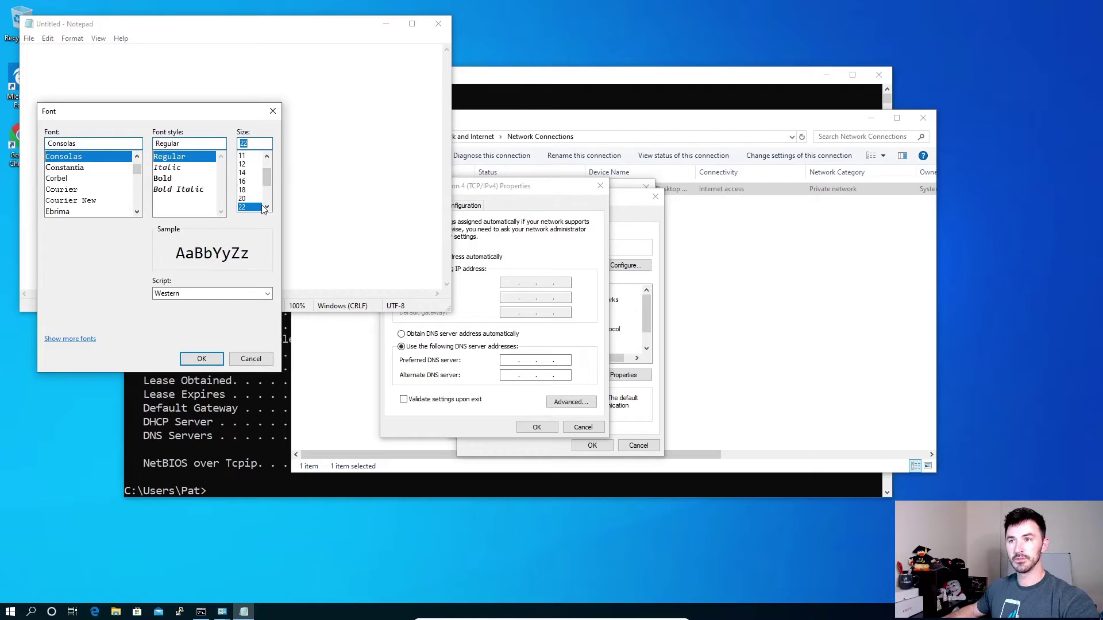
pyautogui.scroll(-2, 255, 207)
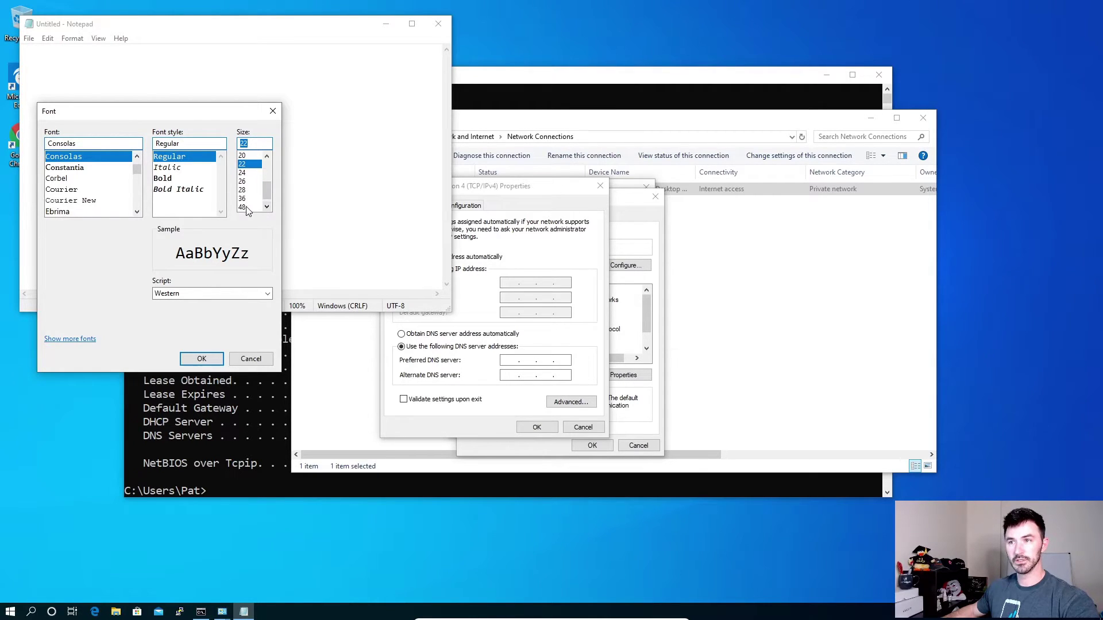
pyautogui.click(246, 199)
pyautogui.click(168, 181)
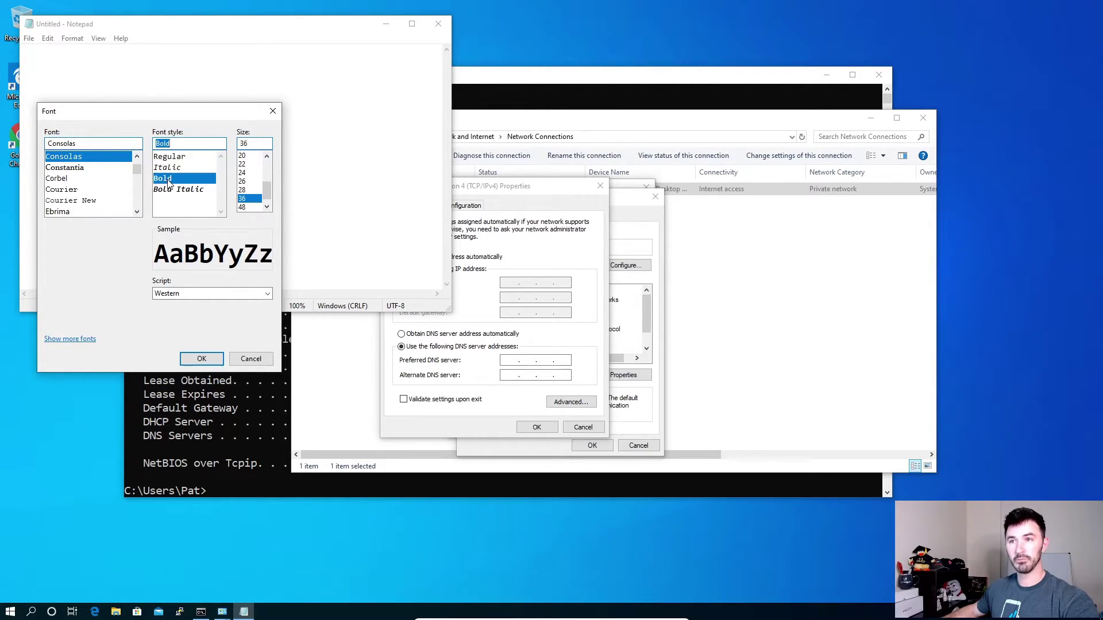
pyautogui.click(202, 359)
pyautogui.moveTo(210, 26); pyautogui.dragTo(345, 124)
# Type 'DNS1: 77.88.8.7 DNS2: 77.88.8.3' in Notepad and place it beside the IPv4 dialog.
pyautogui.write('NDS')
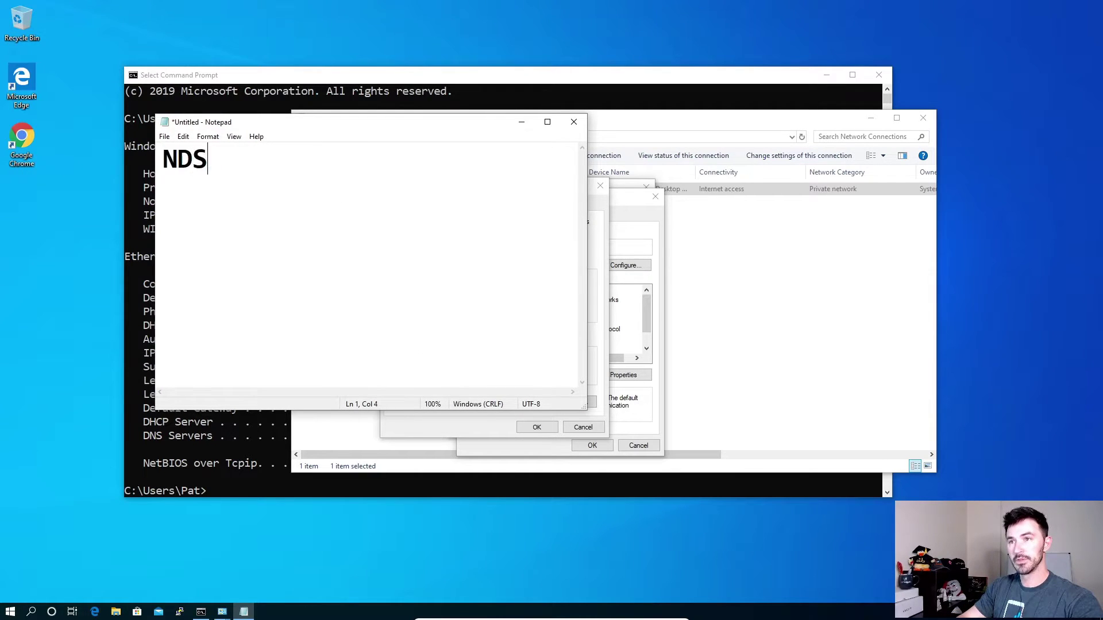
pyautogui.press('BackSpace')
pyautogui.press('BackSpace')
pyautogui.press('BackSpace')
pyautogui.write('DNS1')
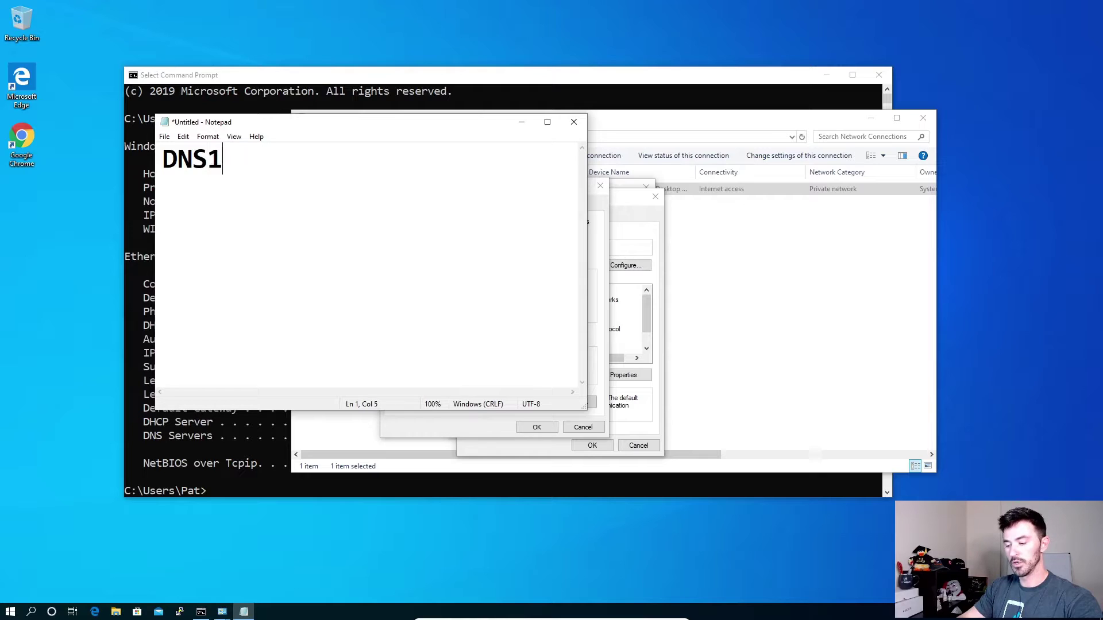
pyautogui.write(': 7')
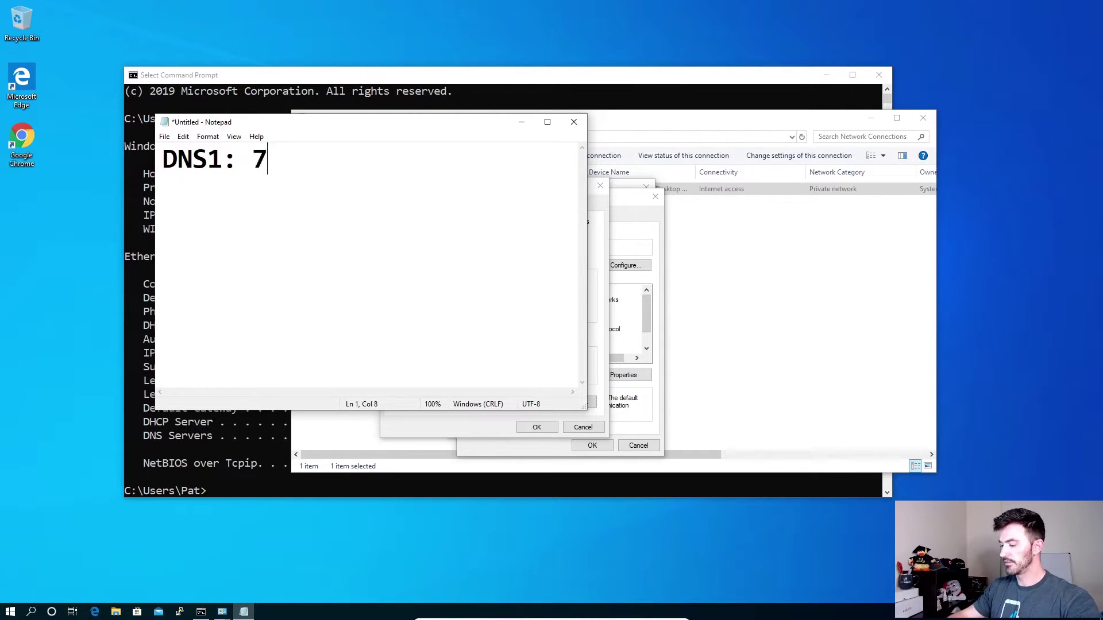
pyautogui.write('7.88.8')
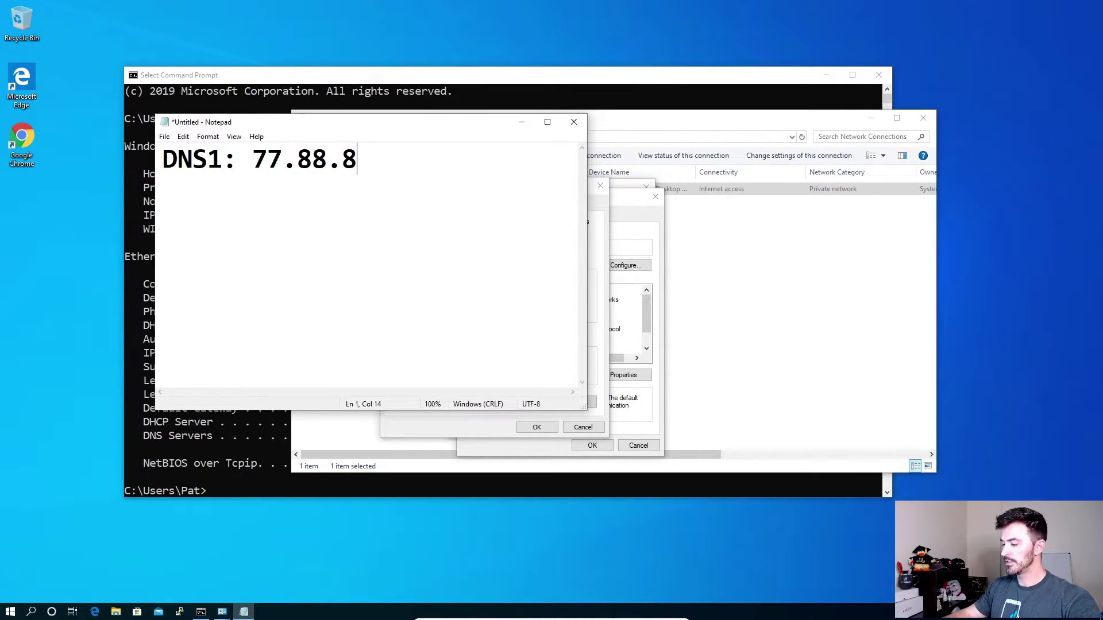
pyautogui.write('.7 DN')
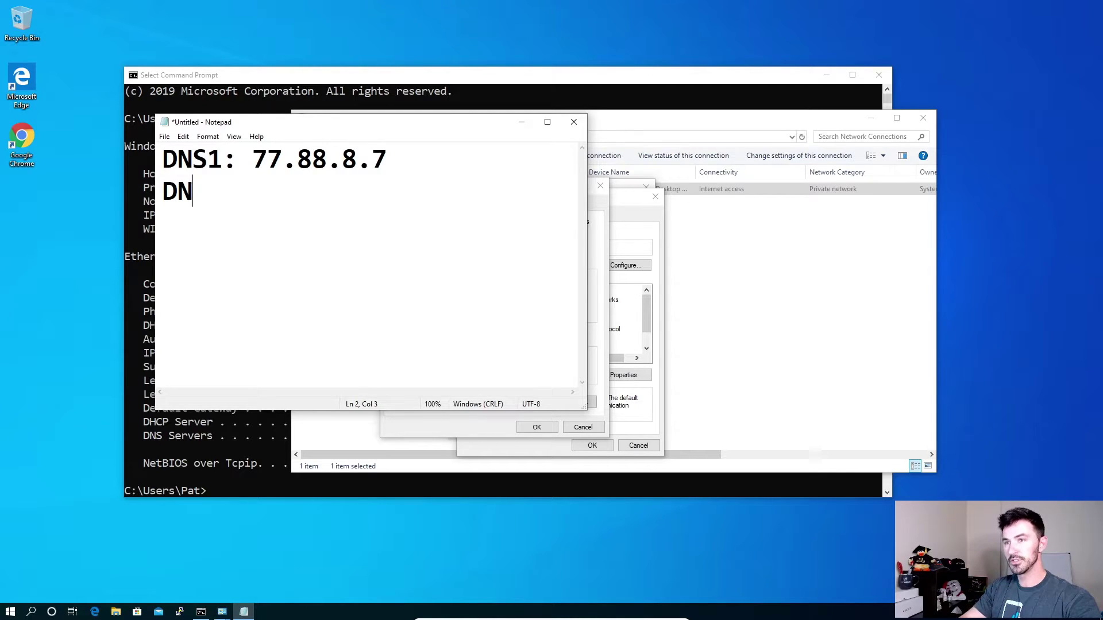
pyautogui.write('S2: ')
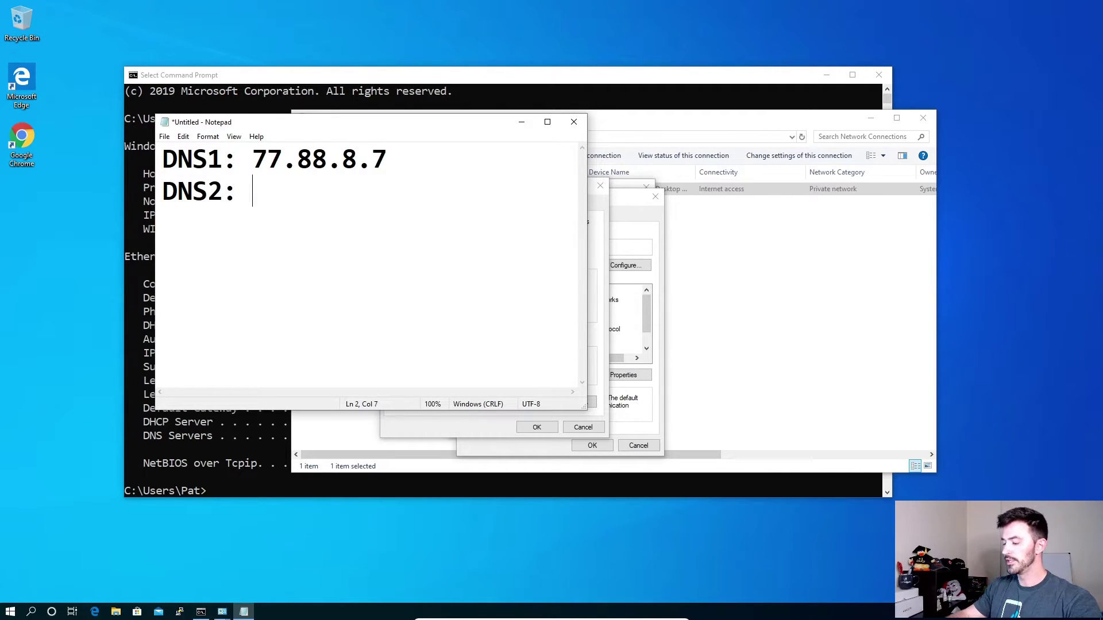
pyautogui.write('77.88.')
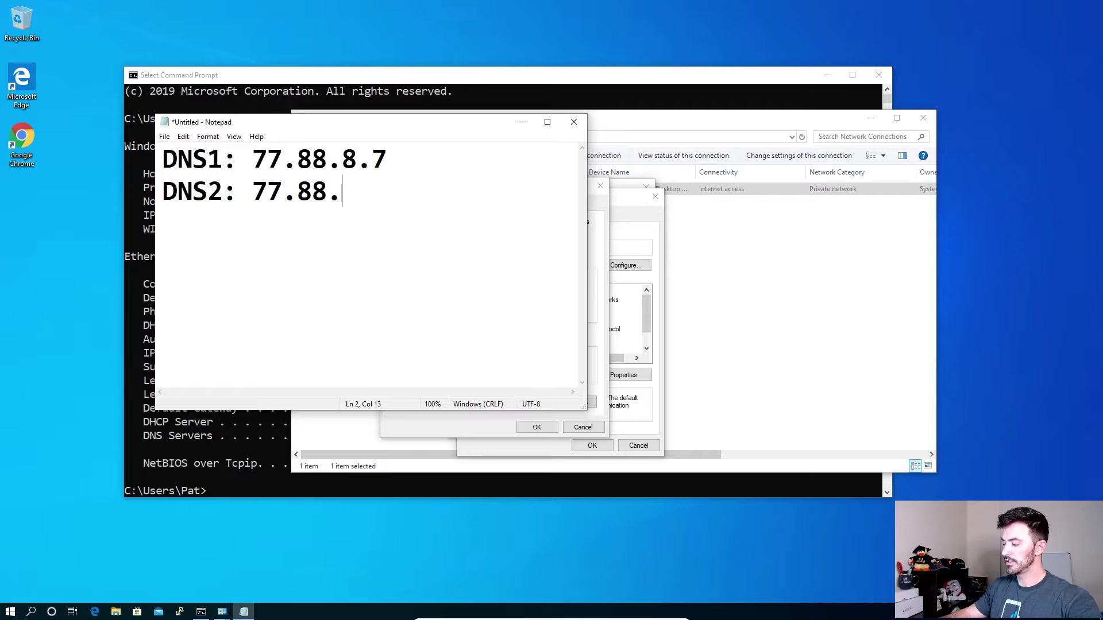
pyautogui.write('8.3')
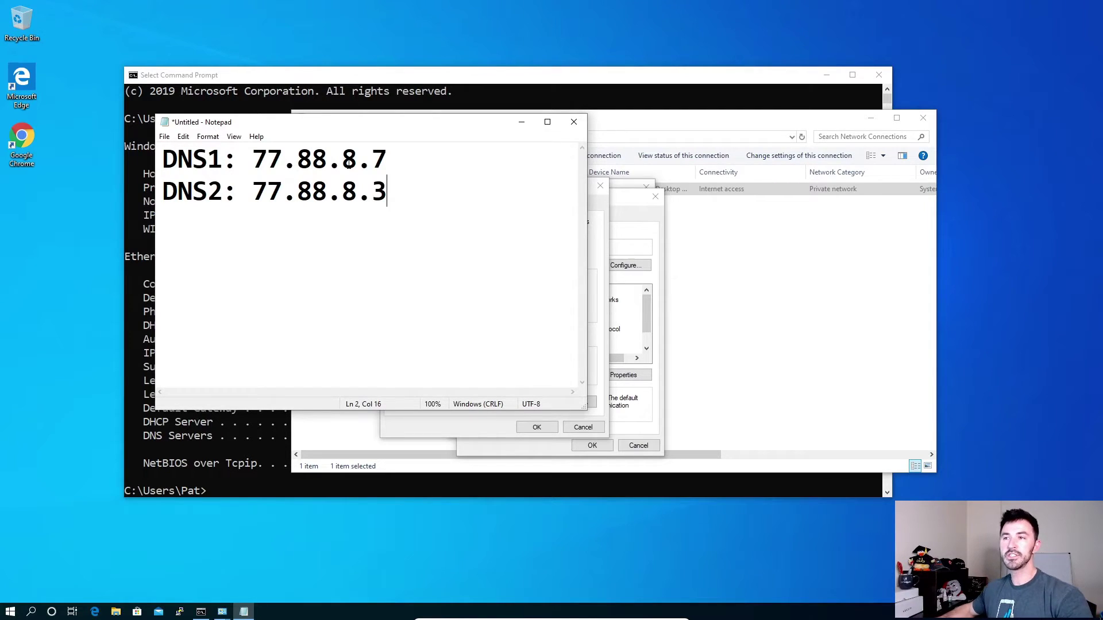
pyautogui.moveTo(364, 127); pyautogui.dragTo(283, 136)
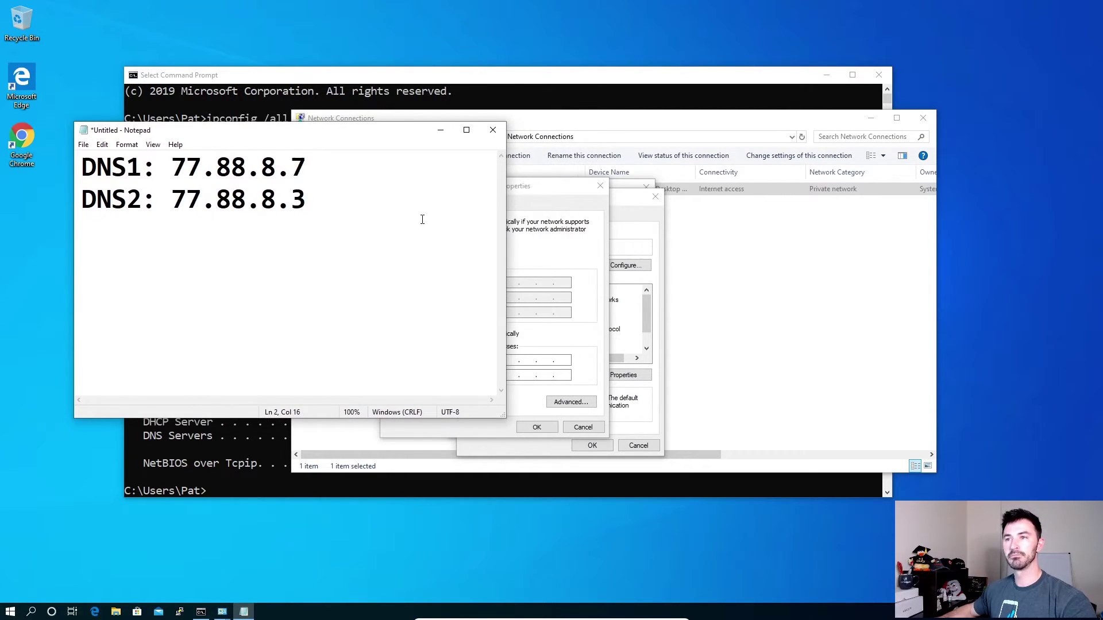
pyautogui.moveTo(534, 188); pyautogui.dragTo(558, 186)
# Enter DNS servers 77.88.8.7 and 77.88.8.3, enable 'Validate settings upon exit', and confirm both dialogs.
pyautogui.click(542, 357)
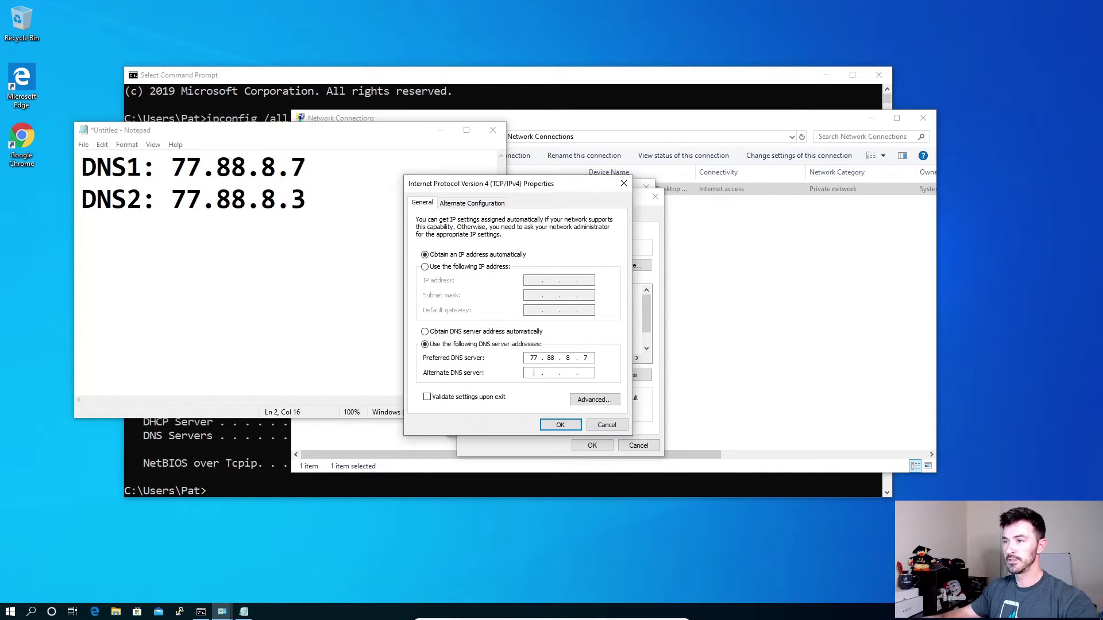
pyautogui.write('7.88.8.')
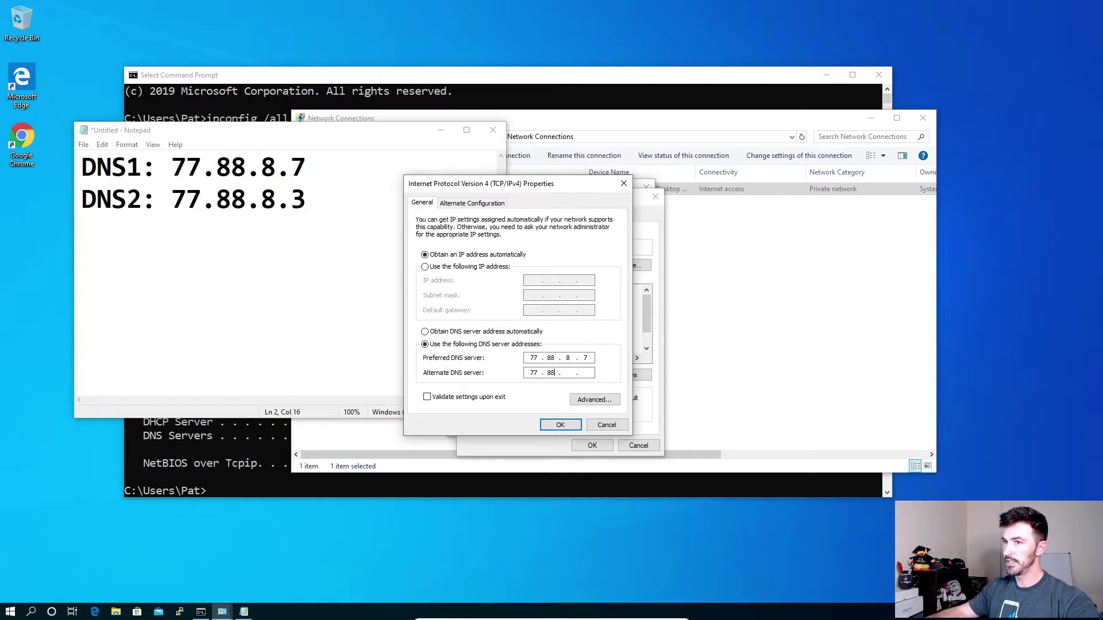
pyautogui.write('3')
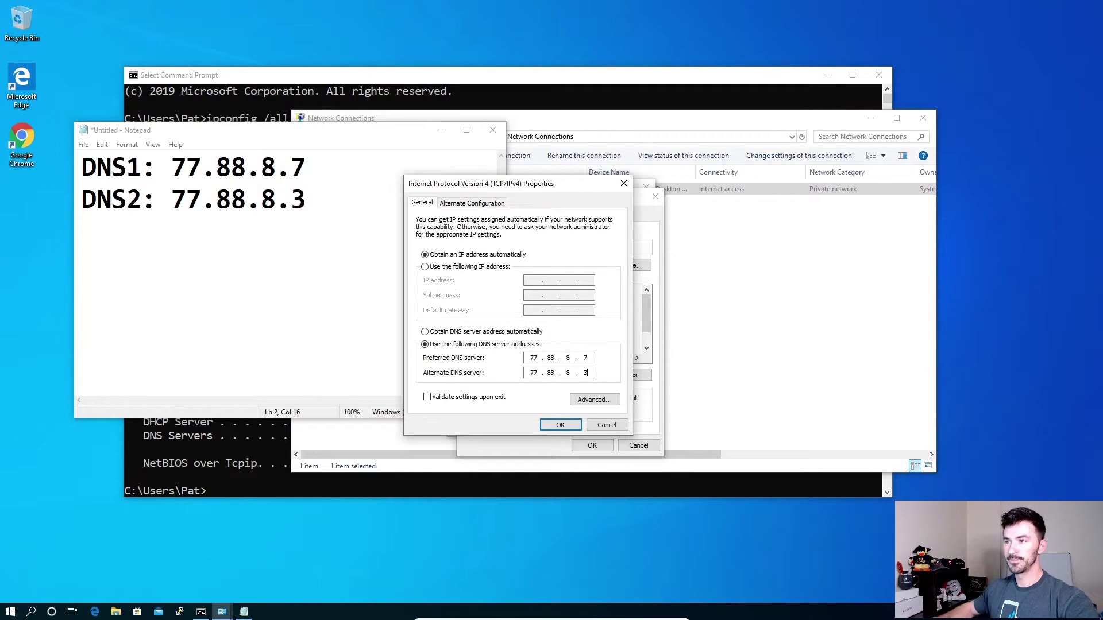
pyautogui.click(483, 401)
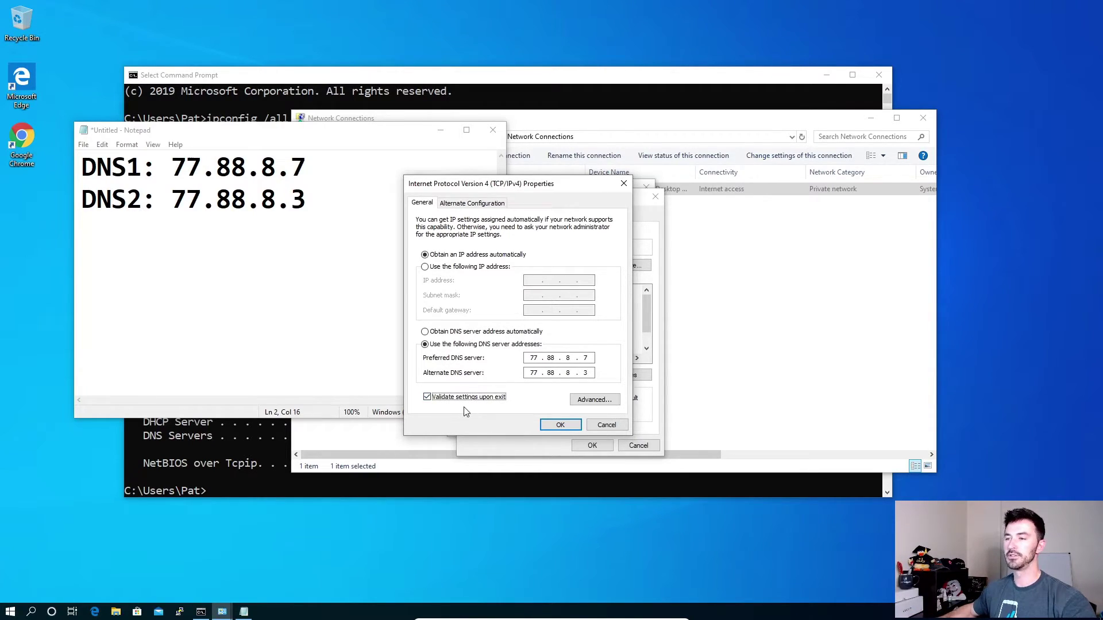
pyautogui.click(553, 426)
pyautogui.click(583, 446)
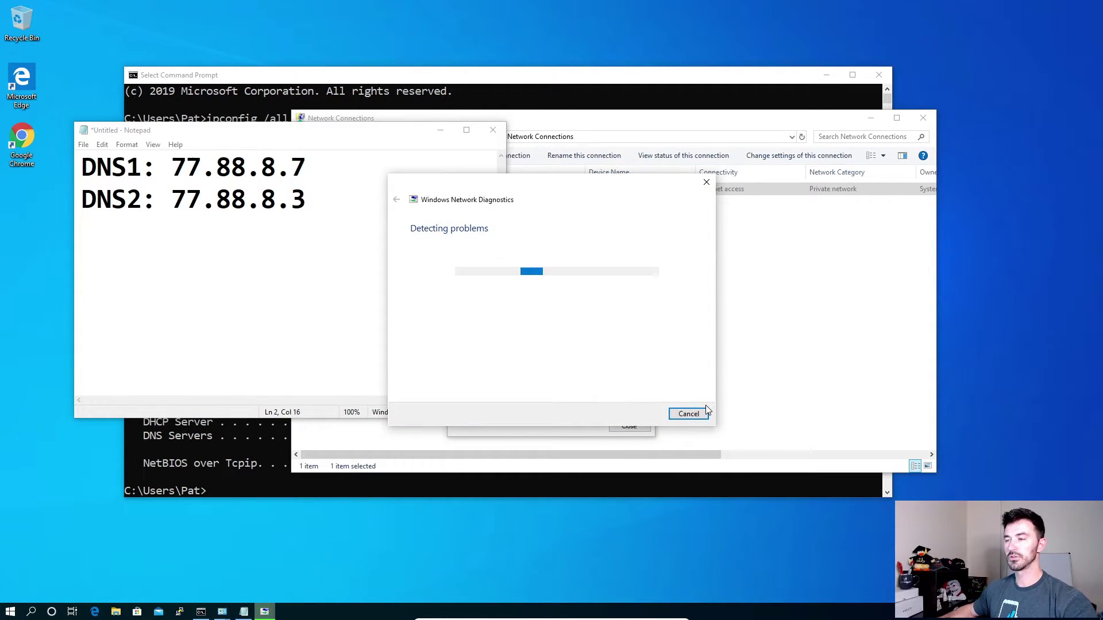
# Cancel diagnostics, verify DNS 77.88.8.7 and 77.88.8.3 in Details, then close the dialogs.
pyautogui.click(704, 411)
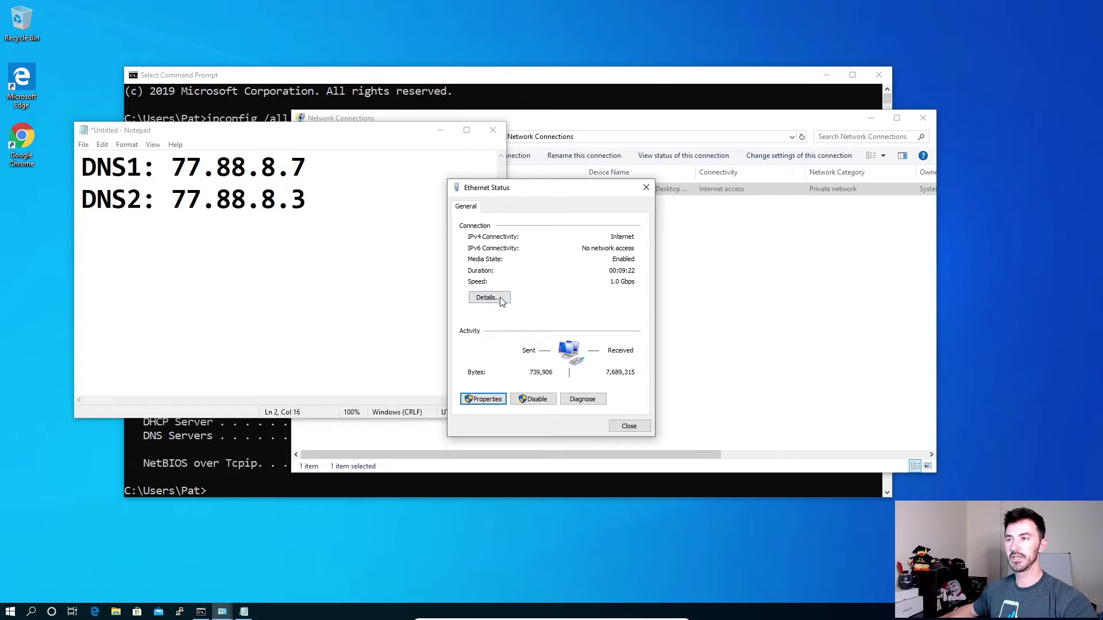
pyautogui.click(488, 298)
pyautogui.click(563, 358)
pyautogui.press('Up')
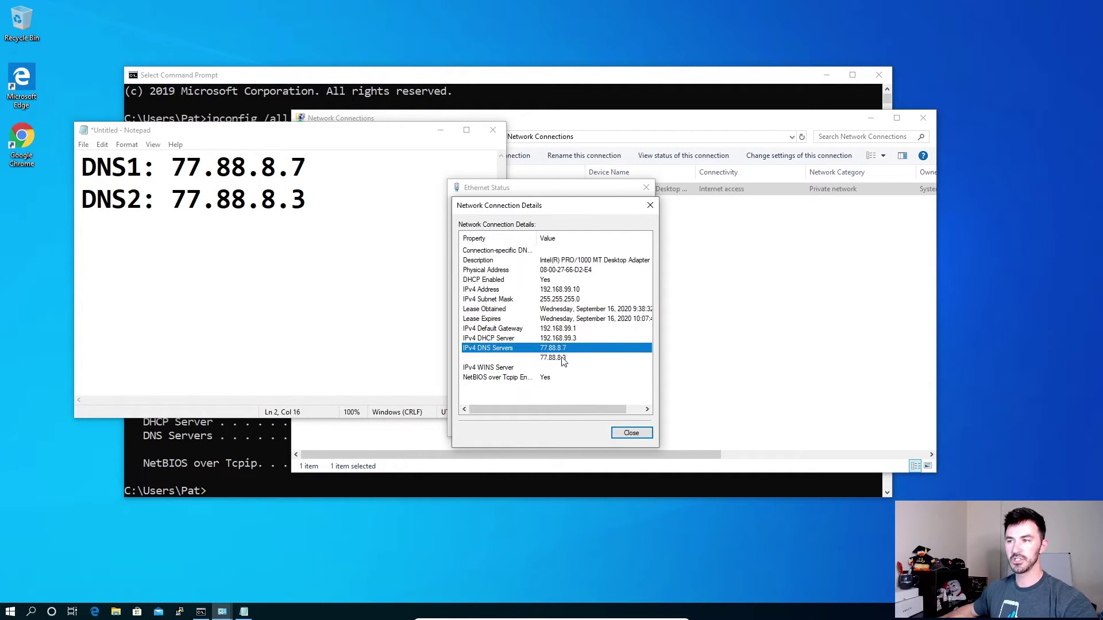
pyautogui.click(628, 434)
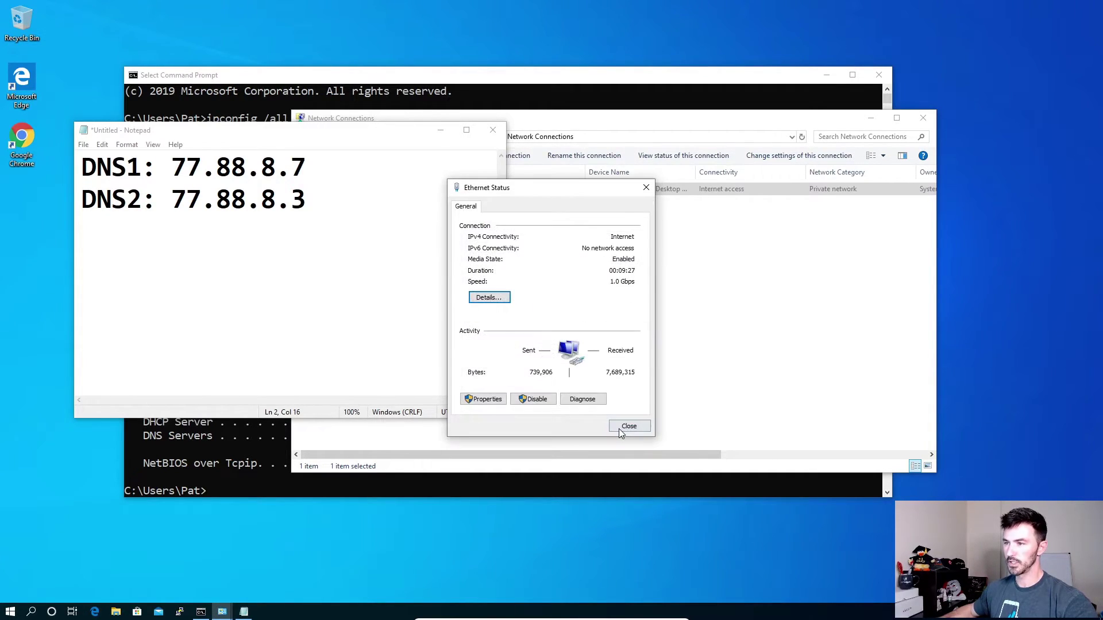
pyautogui.click(620, 430)
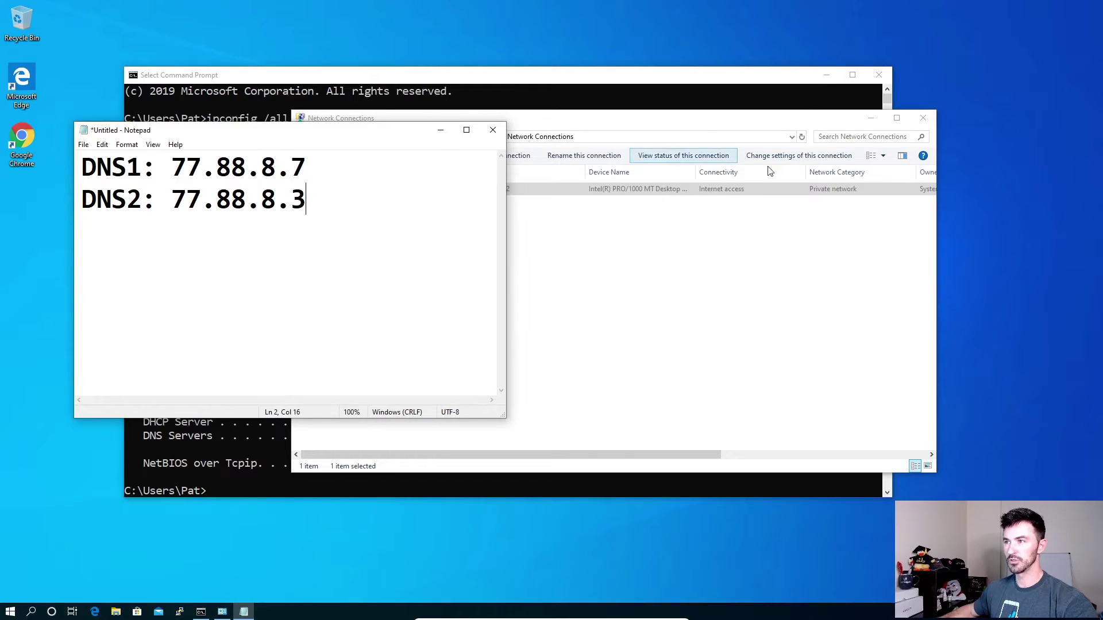
pyautogui.click(870, 119)
pyautogui.click(643, 269)
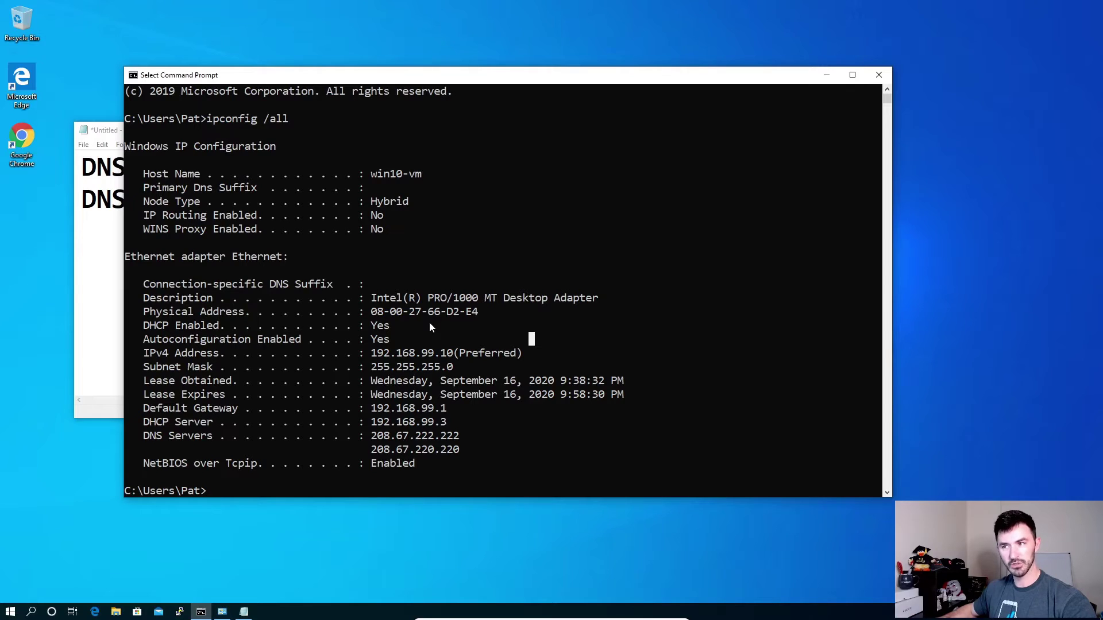
# Rerun ipconfig /all maximized and highlight DNS servers 77.88.8.7, 77.88.8.3 and the IPv4 address.
pyautogui.press('Up')
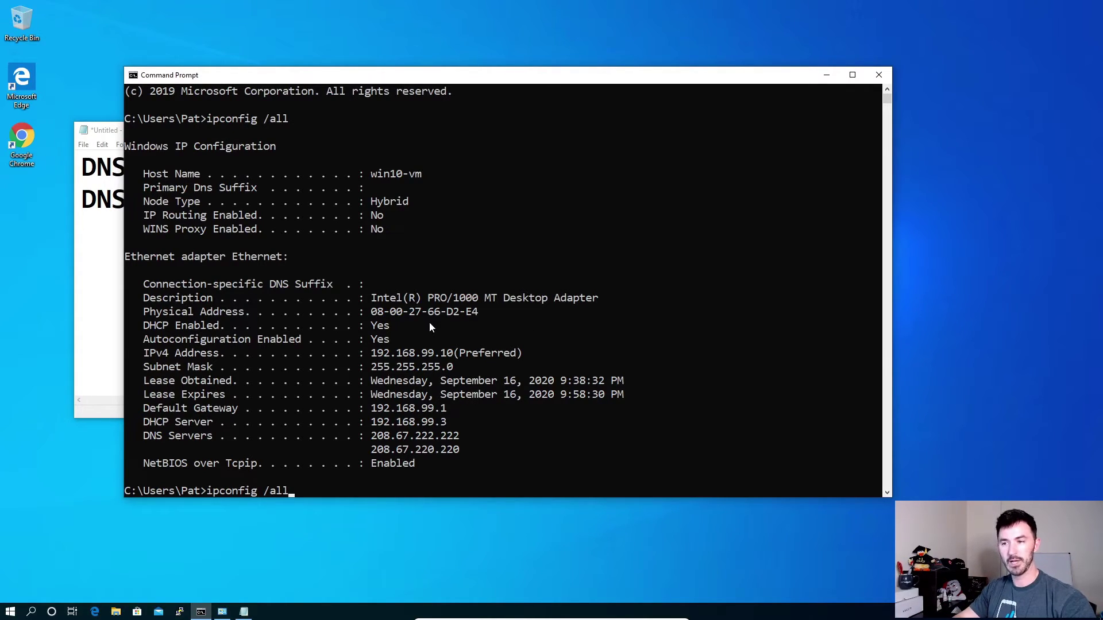
pyautogui.press('Return')
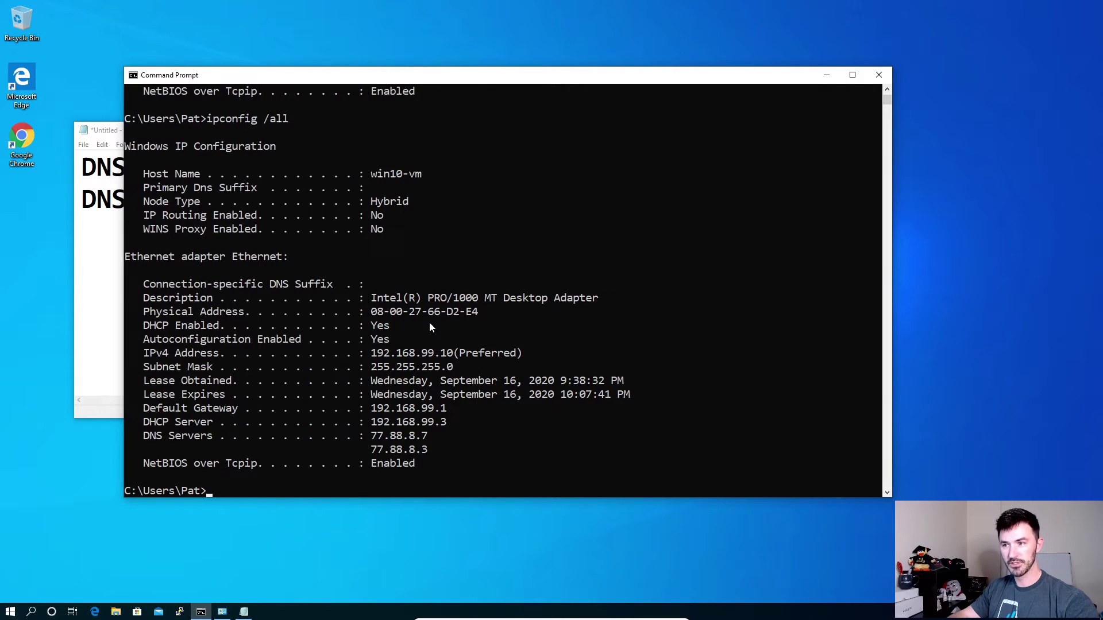
pyautogui.doubleClick(541, 75)
pyautogui.moveTo(315, 378); pyautogui.dragTo(223, 366)
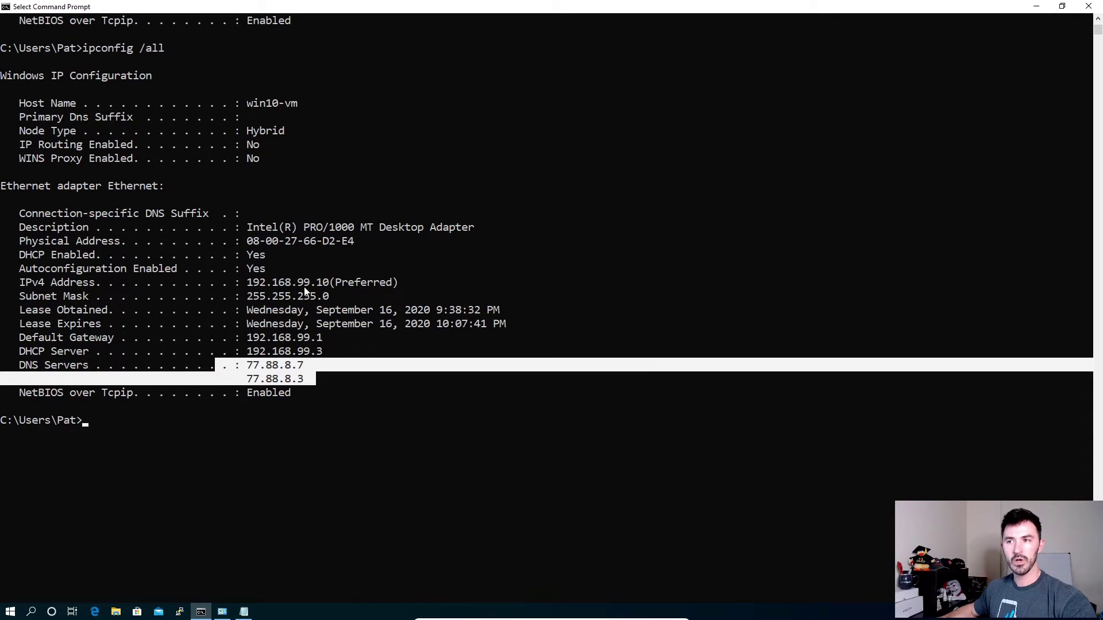
pyautogui.moveTo(247, 282); pyautogui.dragTo(336, 283)
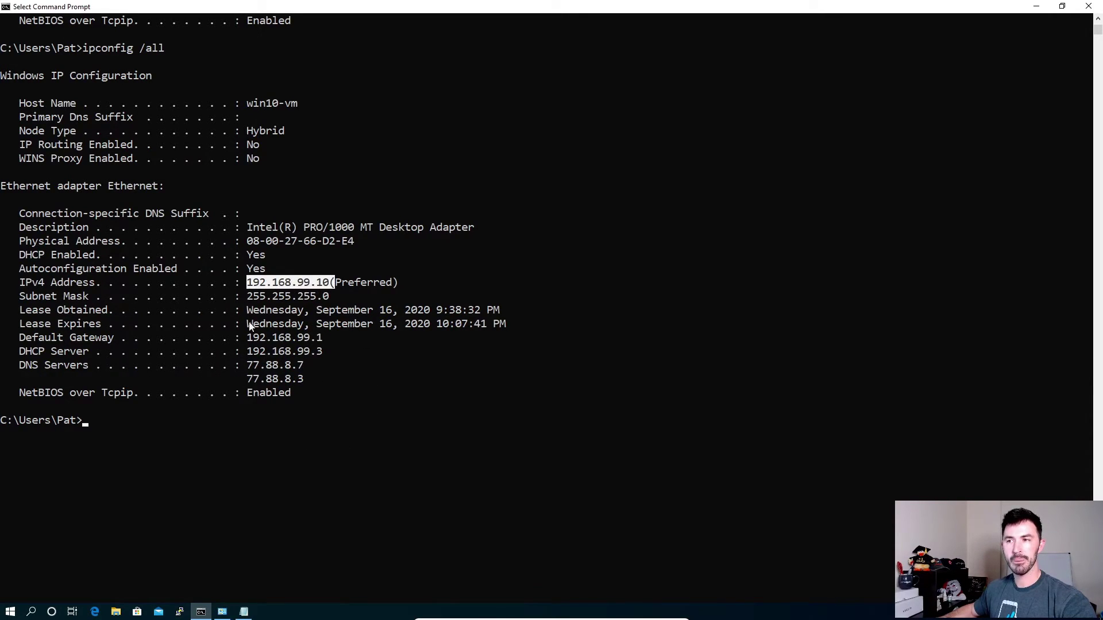
# Highlight more lines of the output, clear the selection, and minimize Command Prompt and Notepad.
pyautogui.scroll(8, 303, 302)
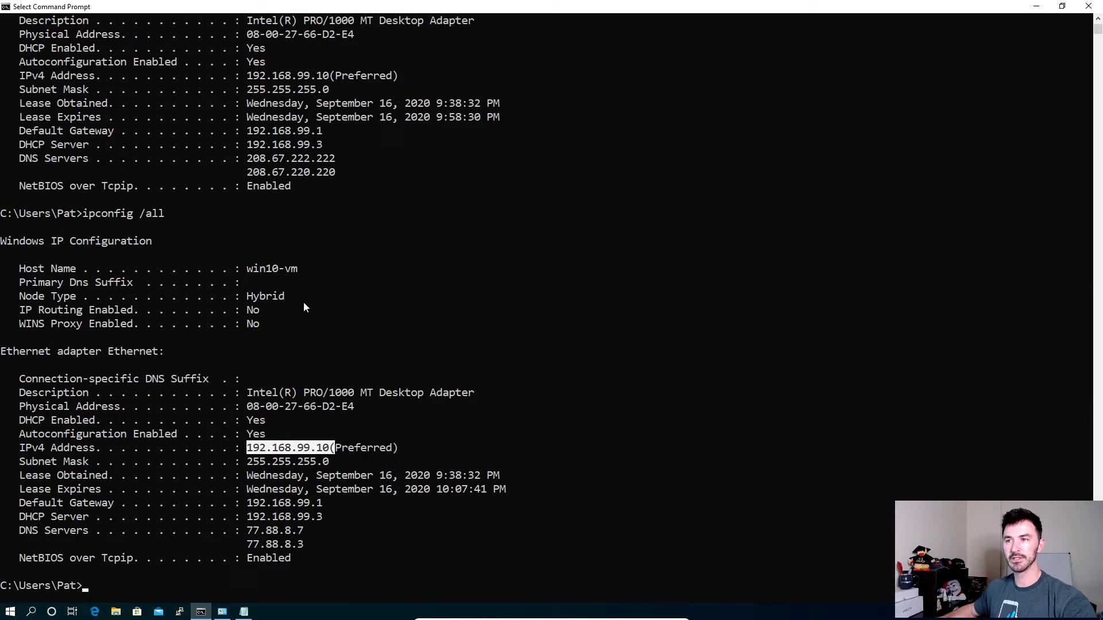
pyautogui.click(318, 240)
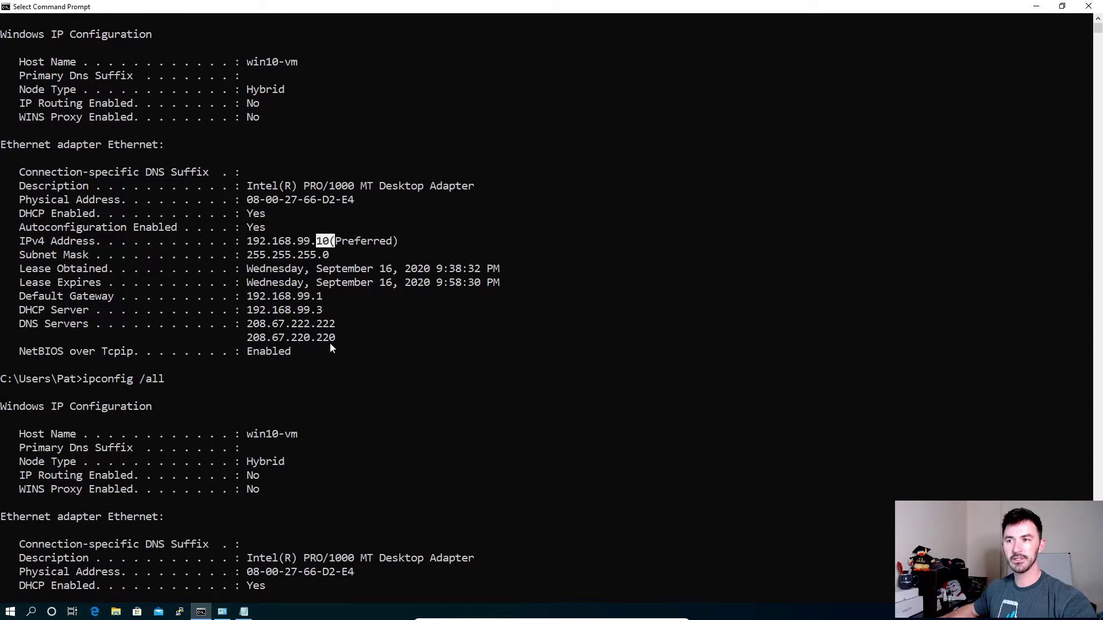
pyautogui.moveTo(330, 343); pyautogui.dragTo(246, 323)
pyautogui.scroll(-4, 351, 368)
pyautogui.hotkey('ctrl', 'c')
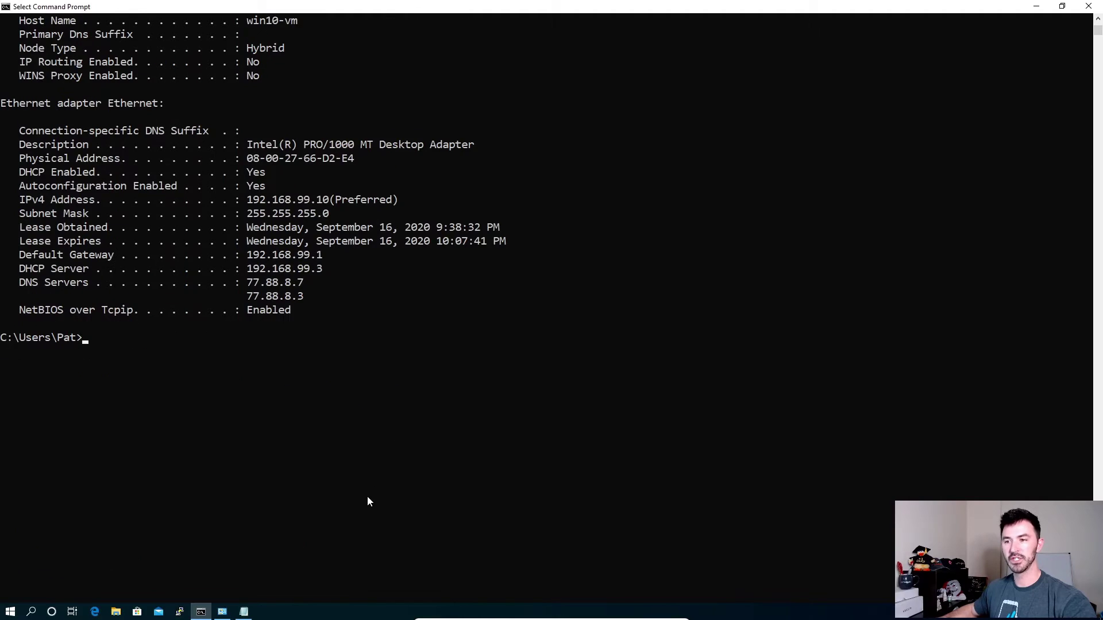
pyautogui.click(1035, 6)
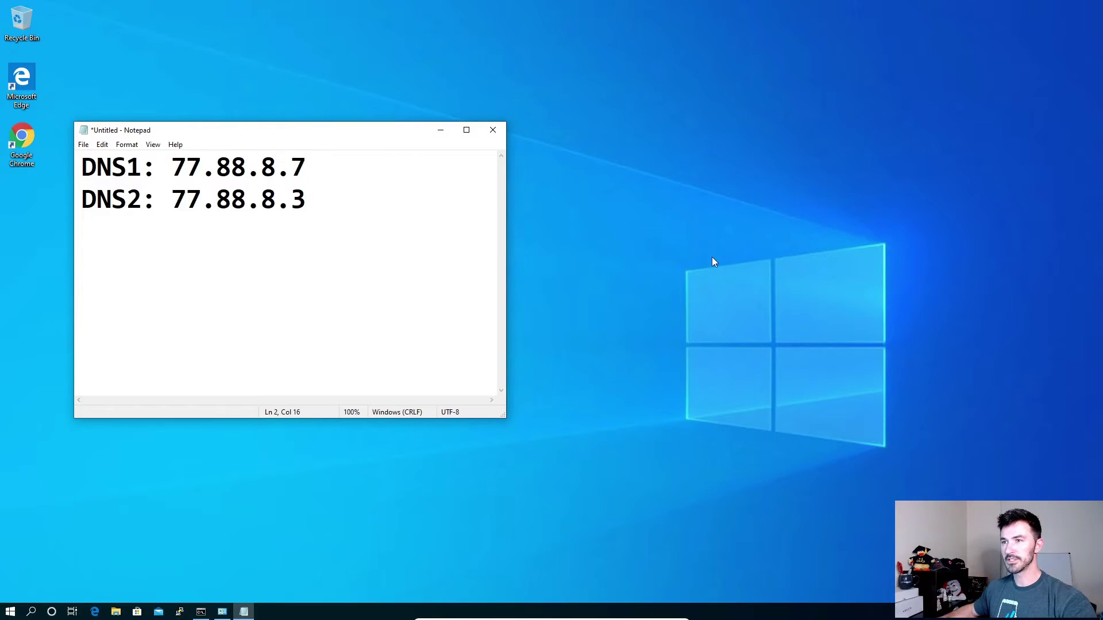
pyautogui.click(442, 129)
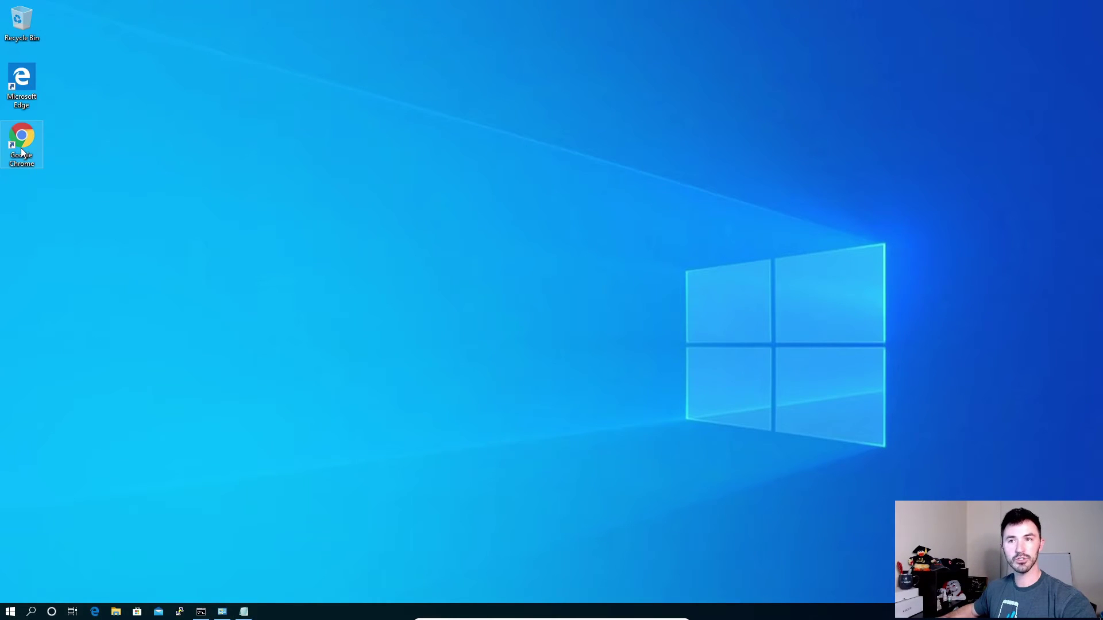
# Open playboy.com in Chrome; it fails with ERR_SSL_PROTOCOL_ERROR, even after reloading.
pyautogui.doubleClick(21, 153)
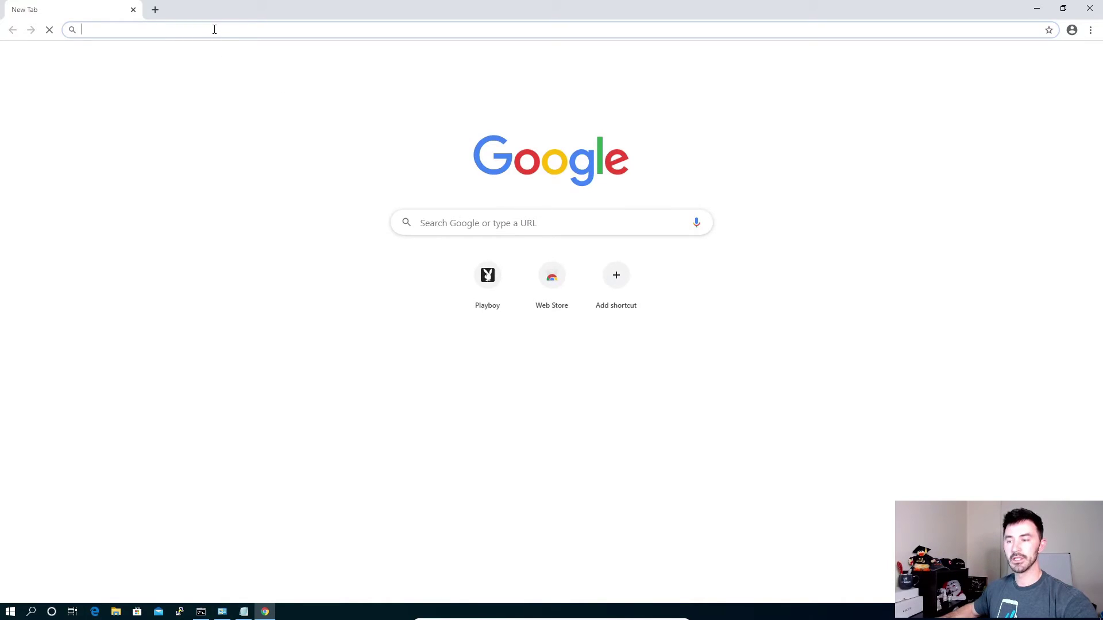
pyautogui.write('pl')
pyautogui.press('Return')
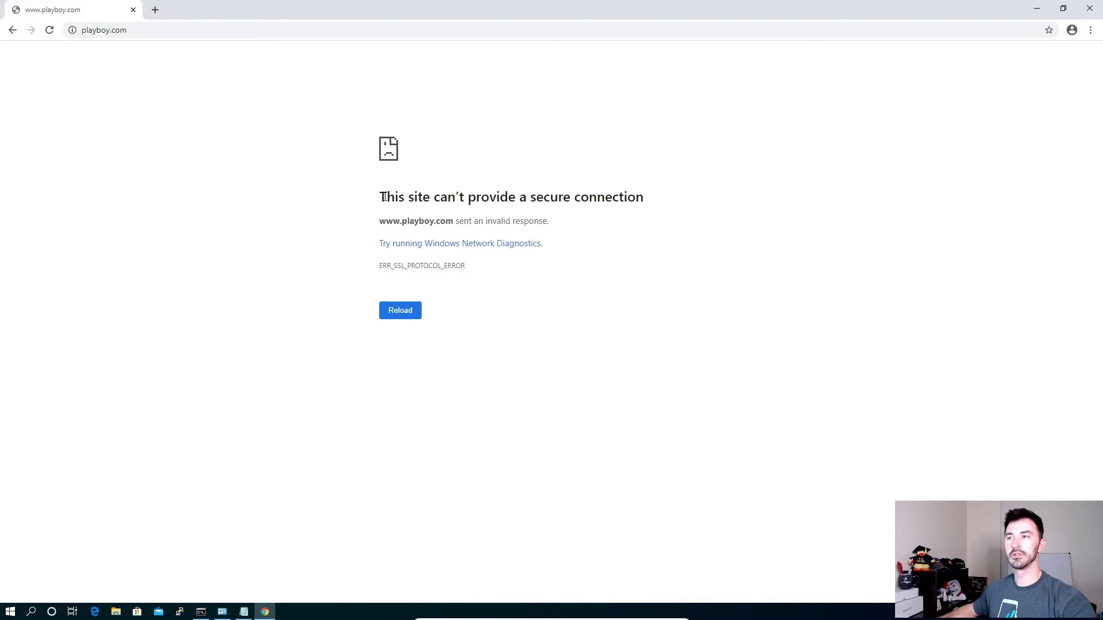
pyautogui.moveTo(383, 197); pyautogui.dragTo(735, 215)
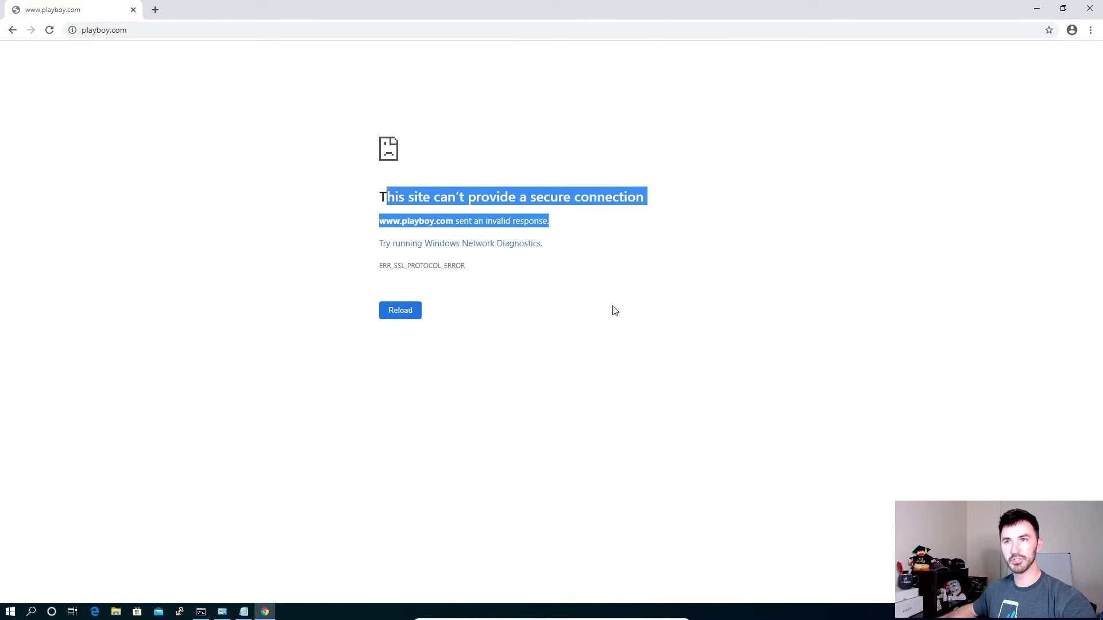
pyautogui.click(409, 315)
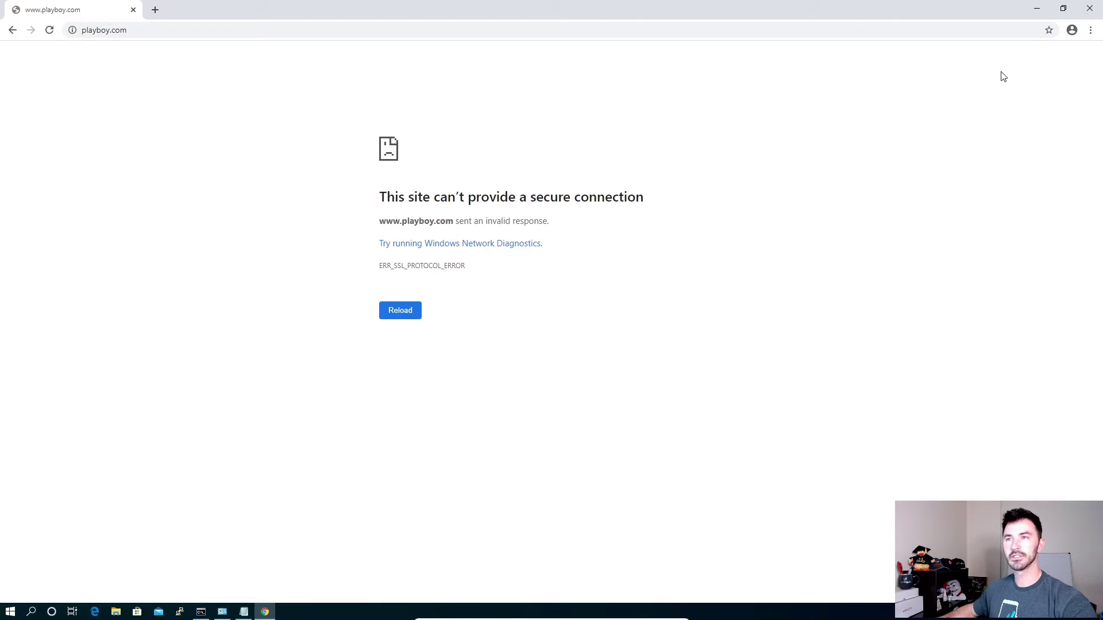
# Close Chrome and open playboy.com in Edge, which shows 'Can't connect securely to this page'.
pyautogui.click(1089, 8)
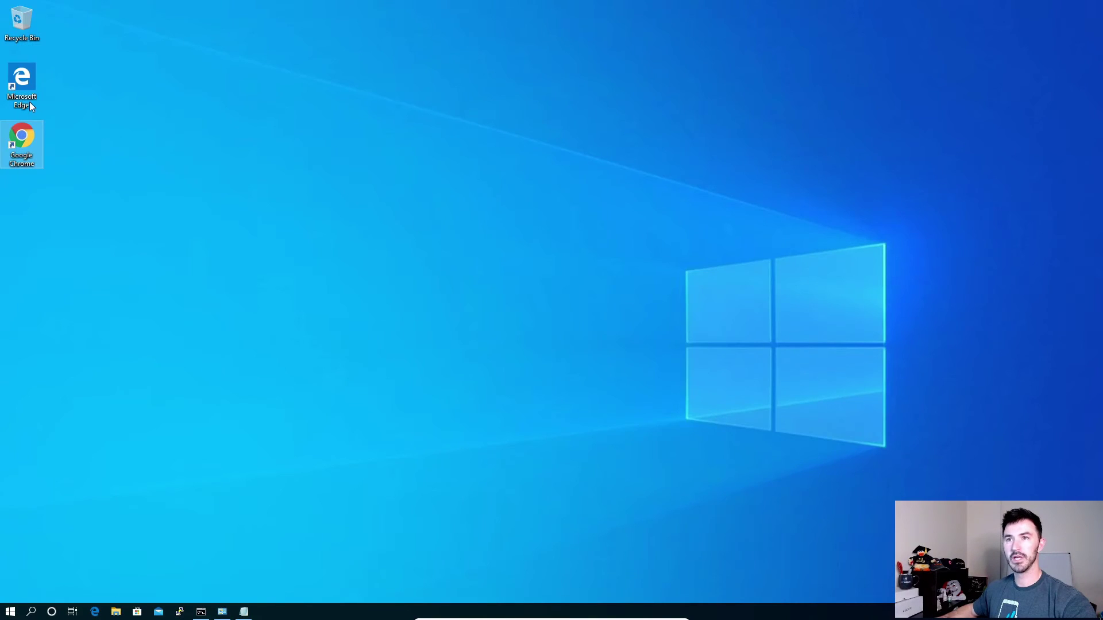
pyautogui.doubleClick(21, 84)
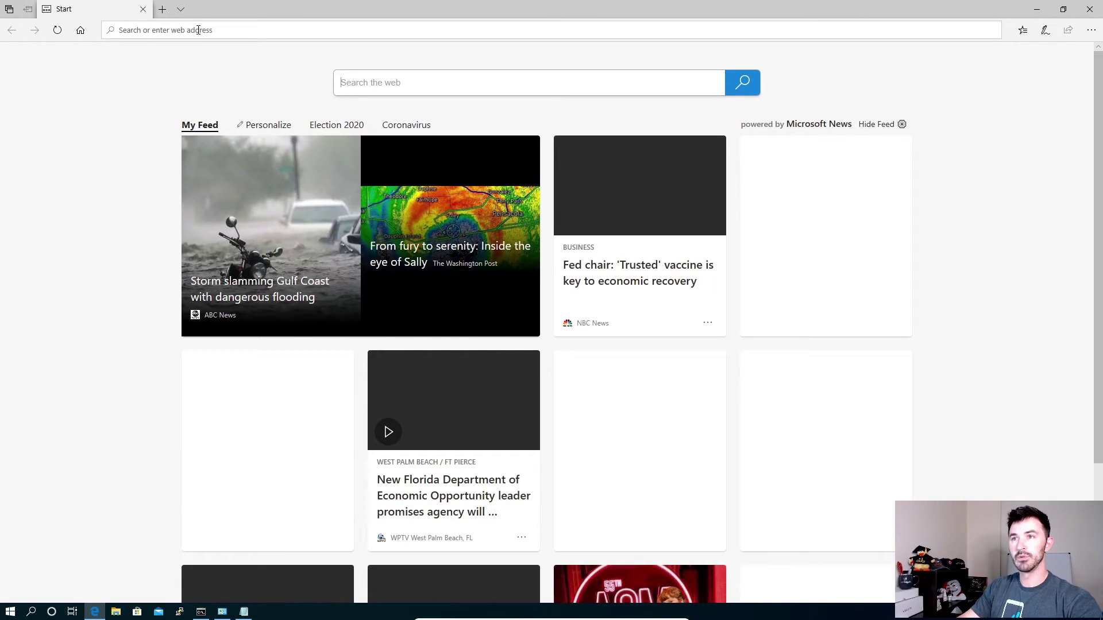
pyautogui.write('pl')
pyautogui.click(196, 29)
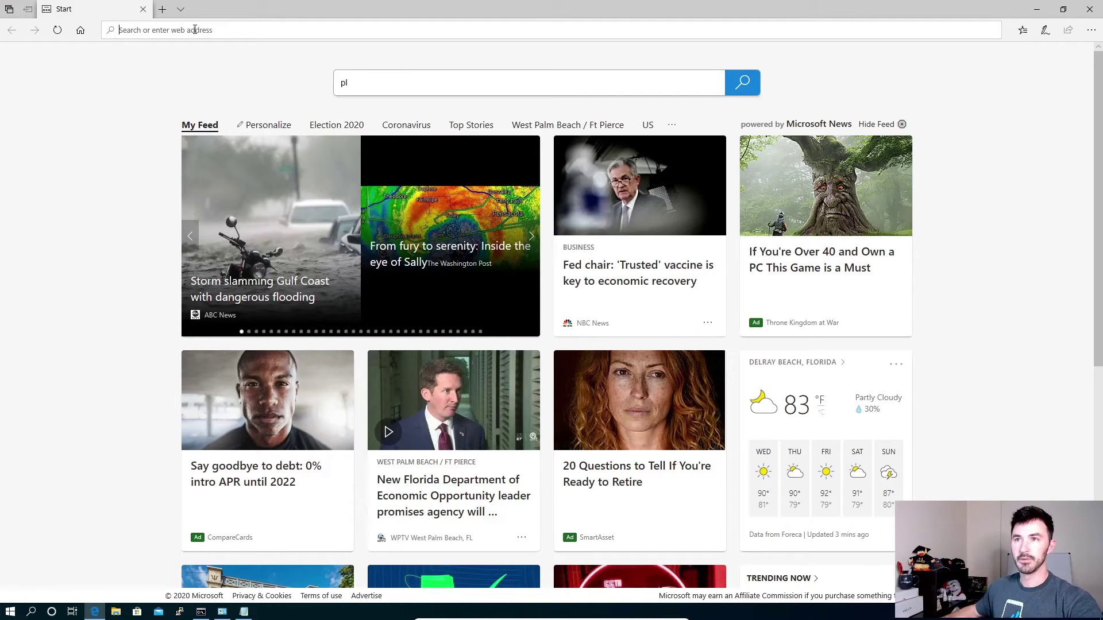
pyautogui.write('playboy.com/')
pyautogui.press('Return')
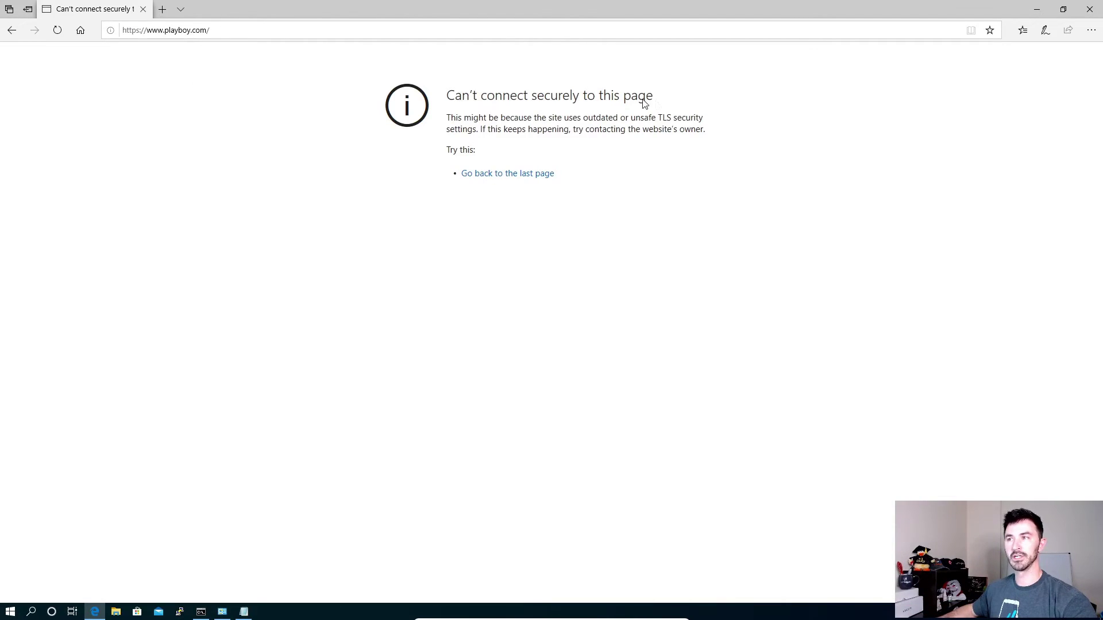
pyautogui.tripleClick(644, 103)
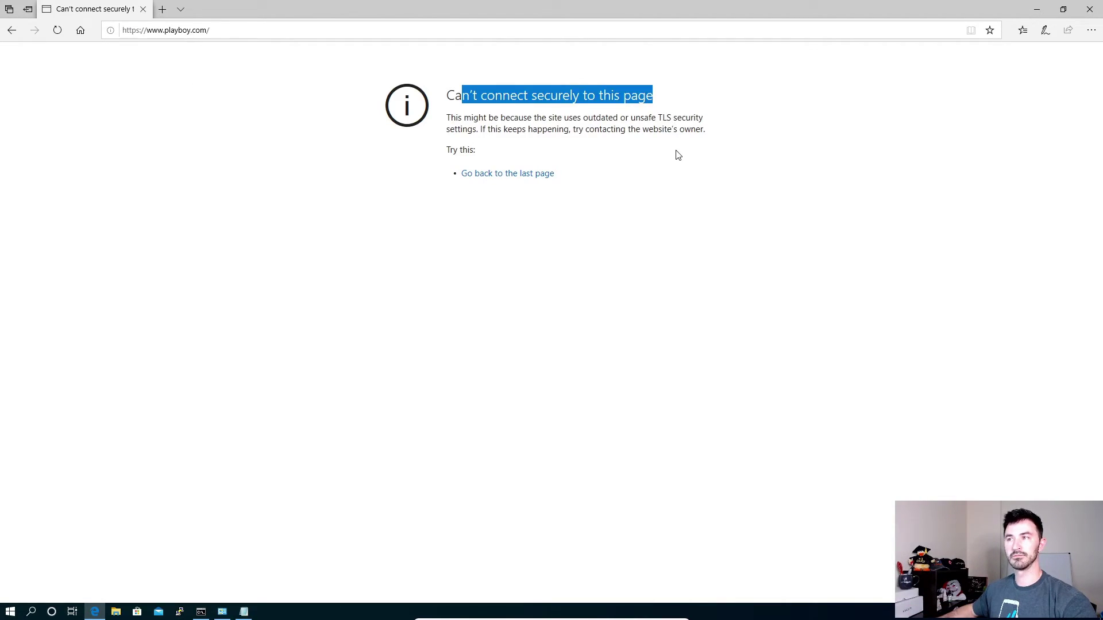
pyautogui.click(670, 155)
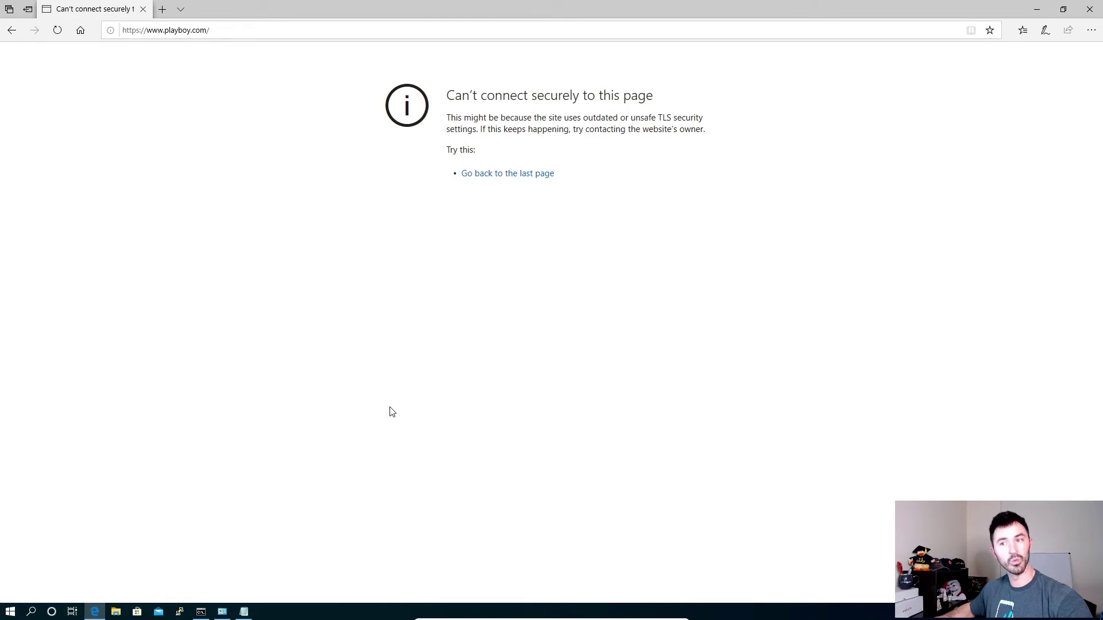
# Switch the Ethernet IPv4 settings to obtain the DNS server address automatically.
pyautogui.click(219, 613)
pyautogui.doubleClick(395, 189)
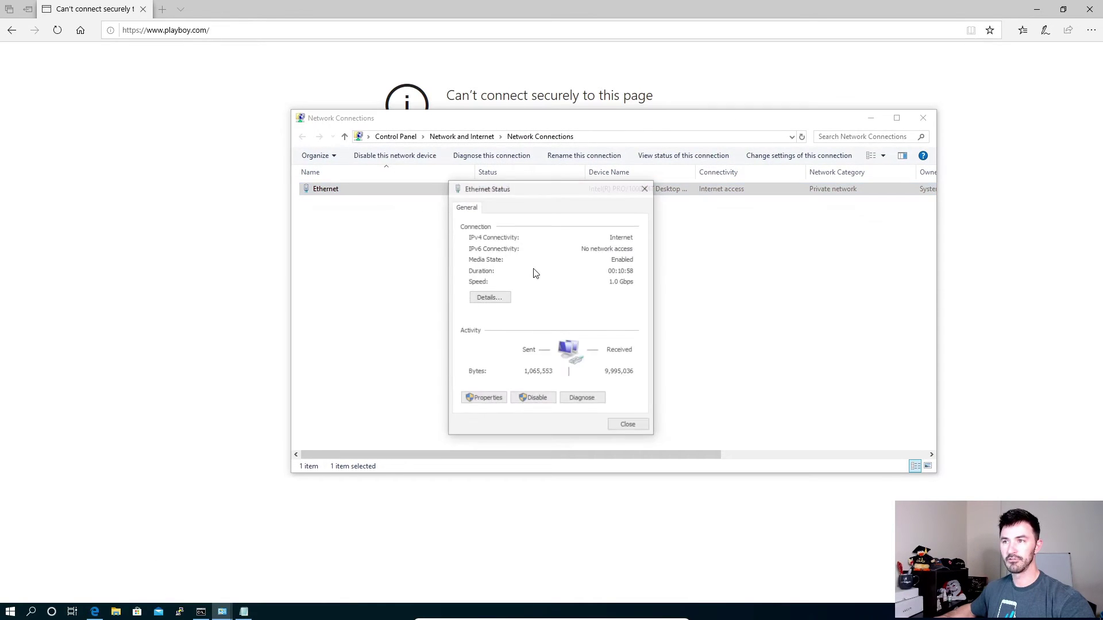
pyautogui.click(485, 397)
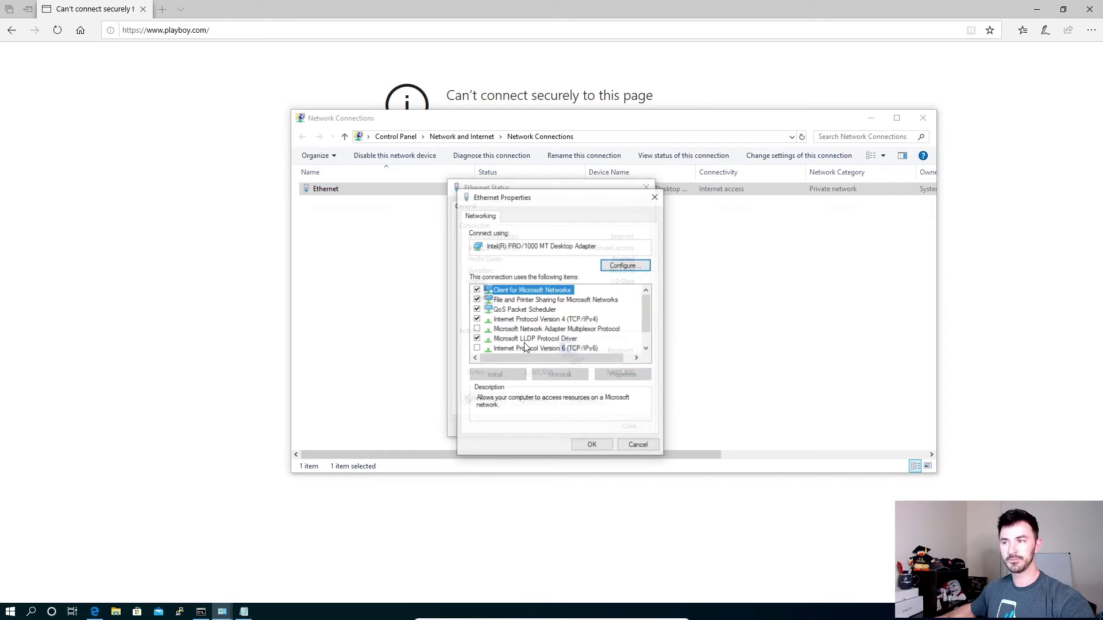
pyautogui.doubleClick(550, 320)
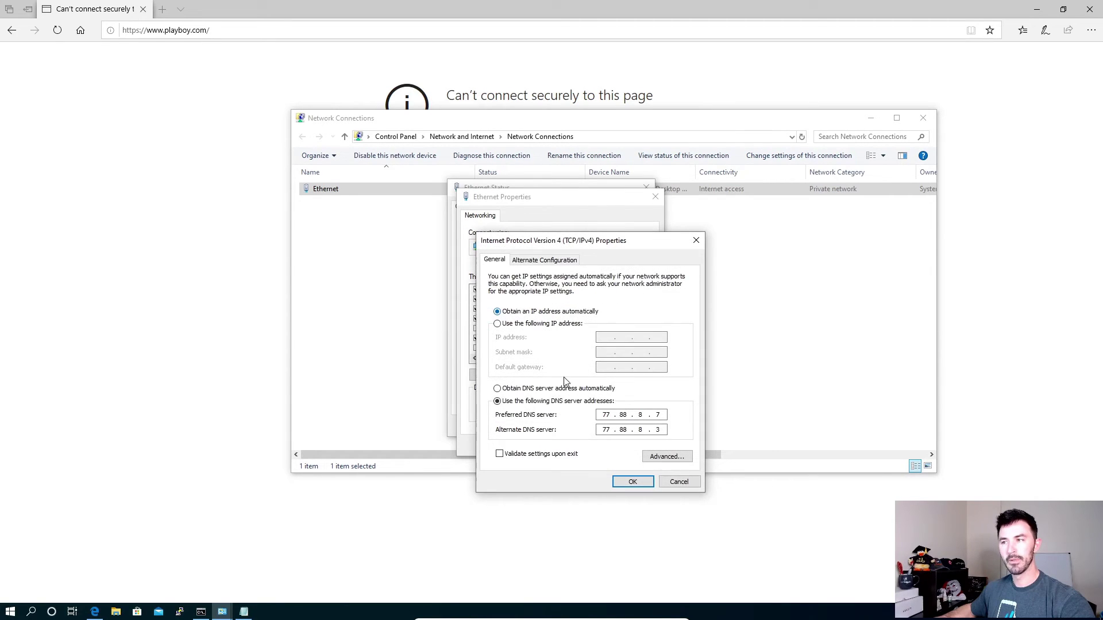
pyautogui.click(543, 392)
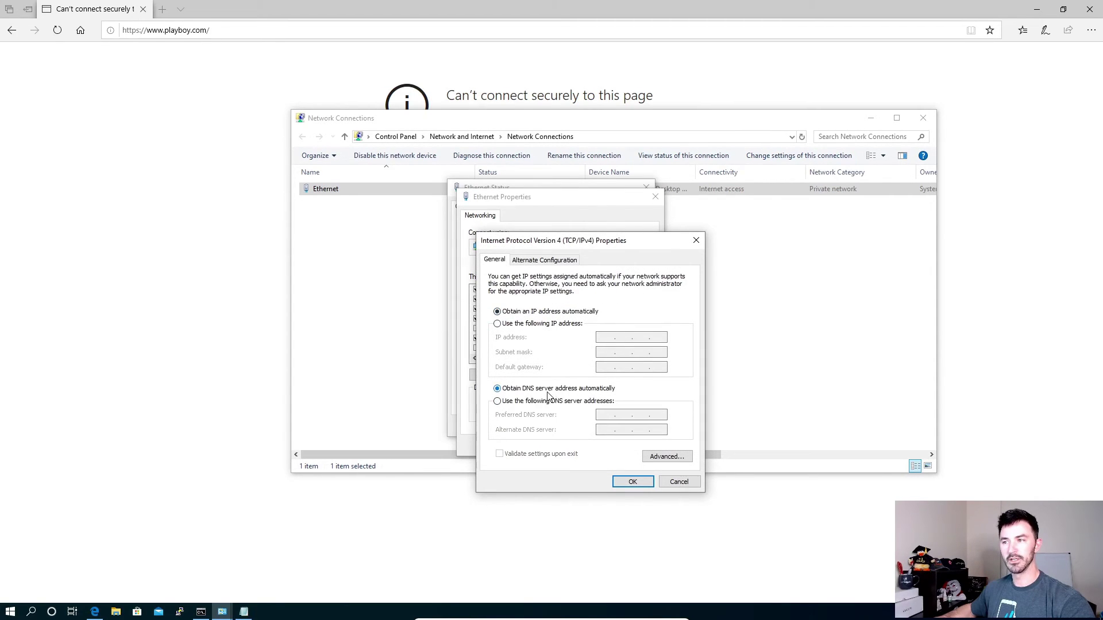
pyautogui.click(634, 482)
pyautogui.click(644, 447)
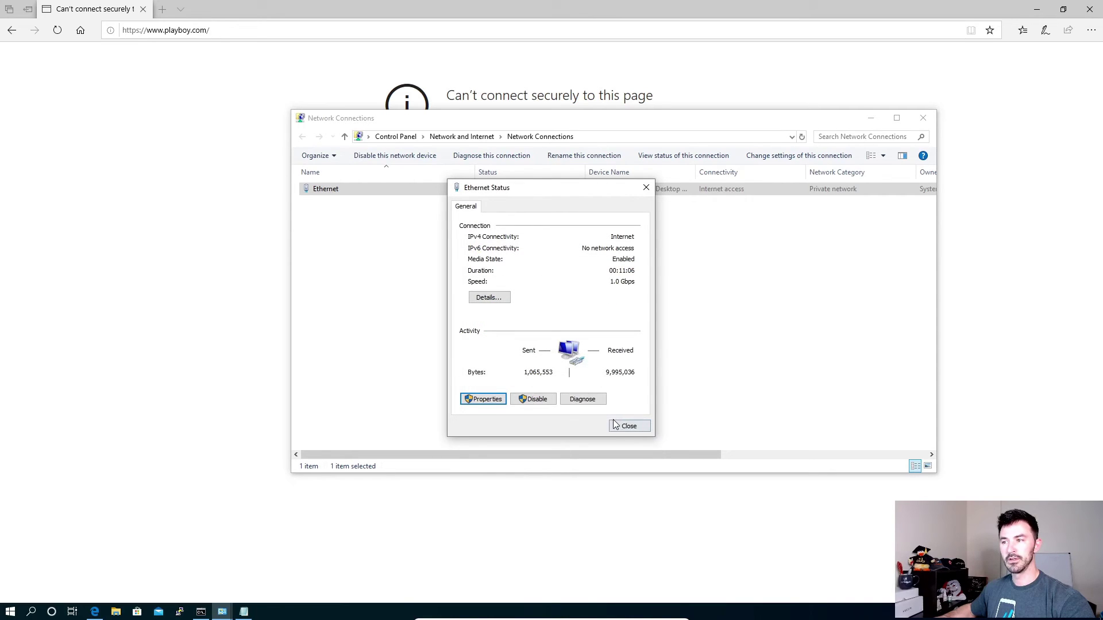
# Review the connection details, then reapply automatic DNS in the Ethernet IPv4 properties.
pyautogui.click(500, 297)
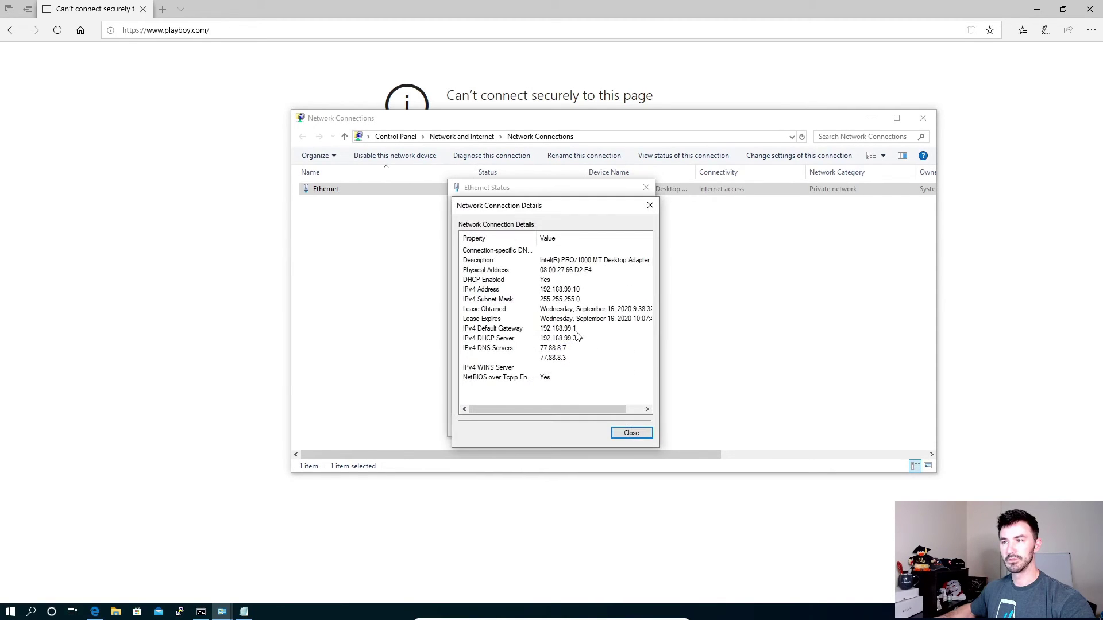
pyautogui.click(631, 432)
pyautogui.click(484, 403)
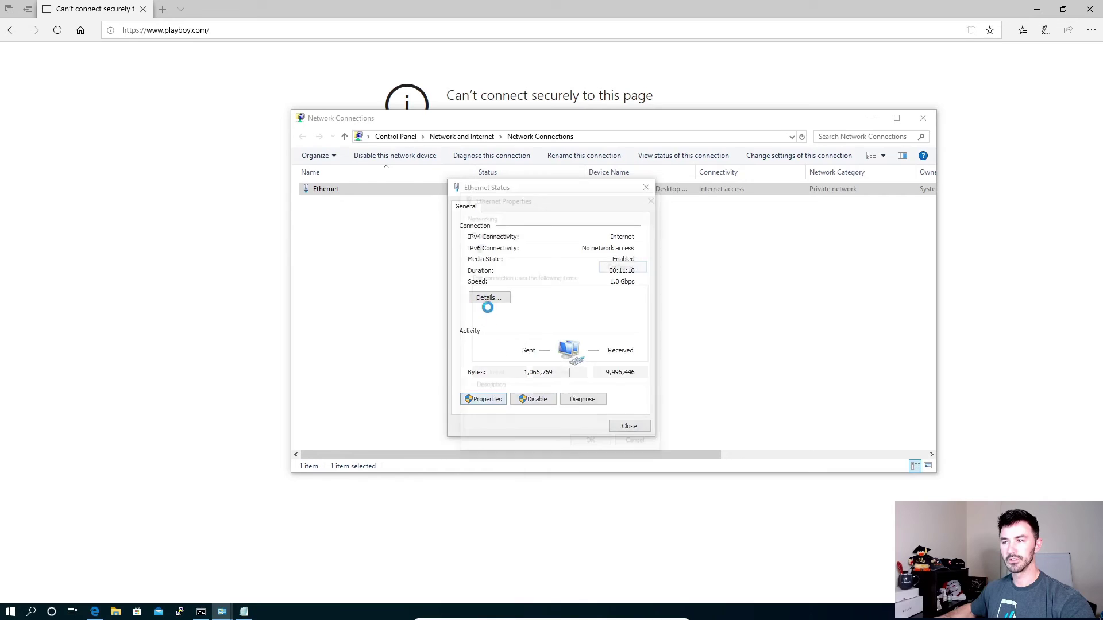
pyautogui.doubleClick(564, 320)
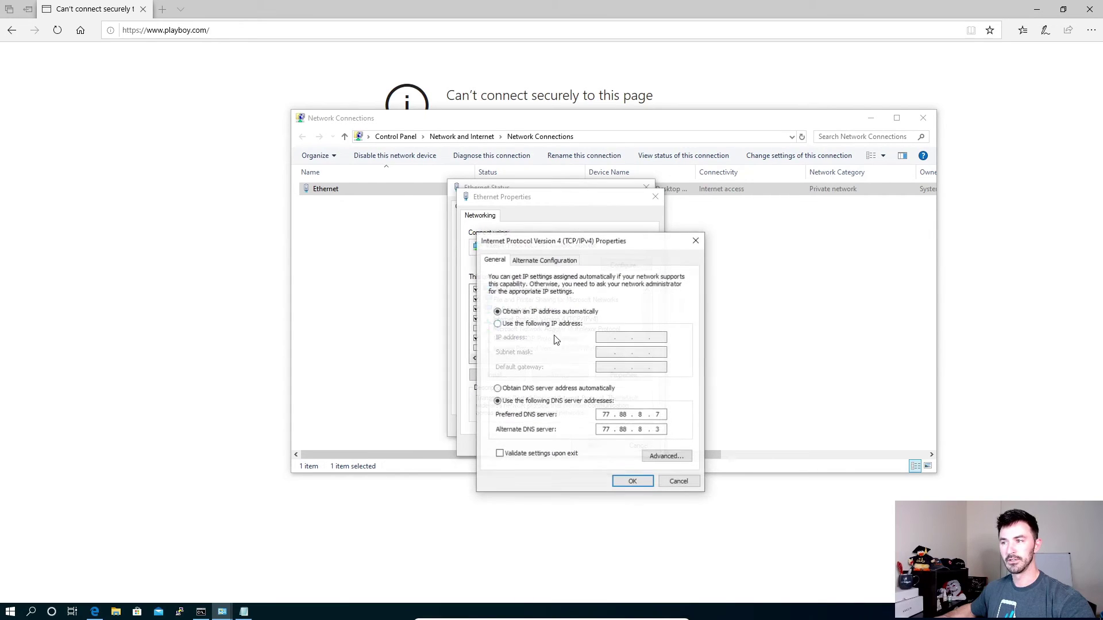
pyautogui.click(547, 389)
pyautogui.click(621, 484)
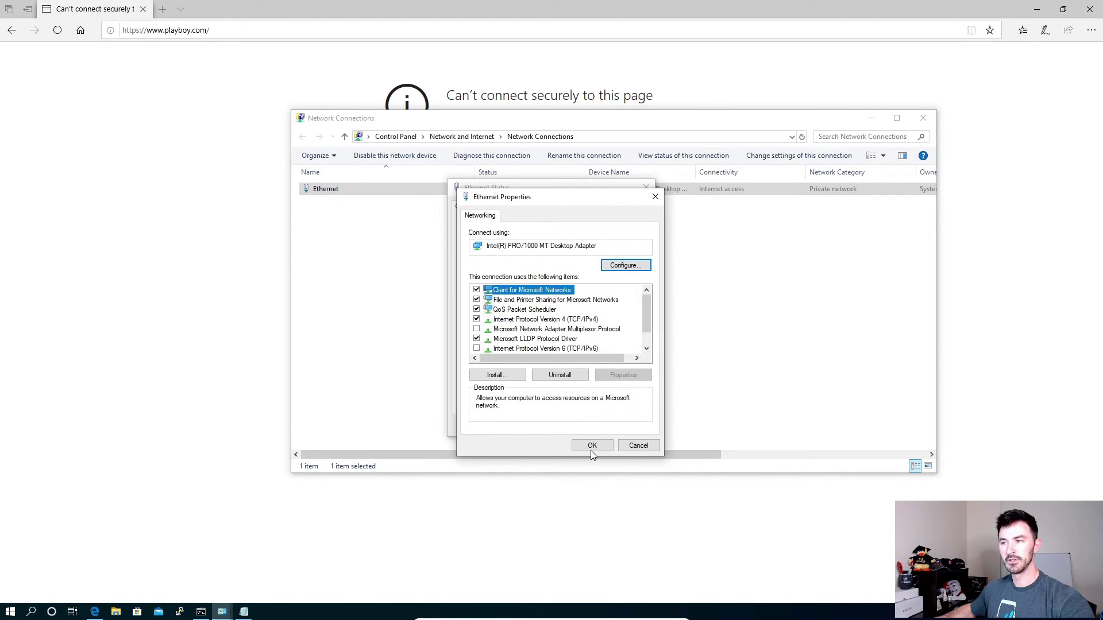
pyautogui.click(590, 449)
# Check the connection's IPv4 DNS servers (208.67.222.222 and 208.67.220.220), then close the network windows.
pyautogui.click(495, 296)
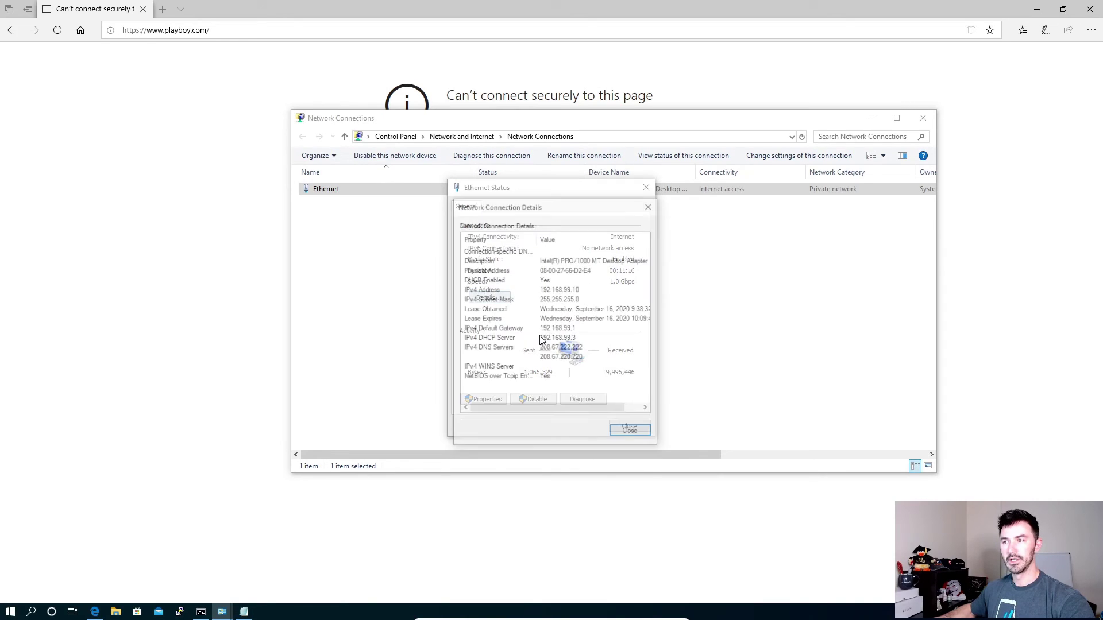
pyautogui.click(556, 349)
pyautogui.click(585, 360)
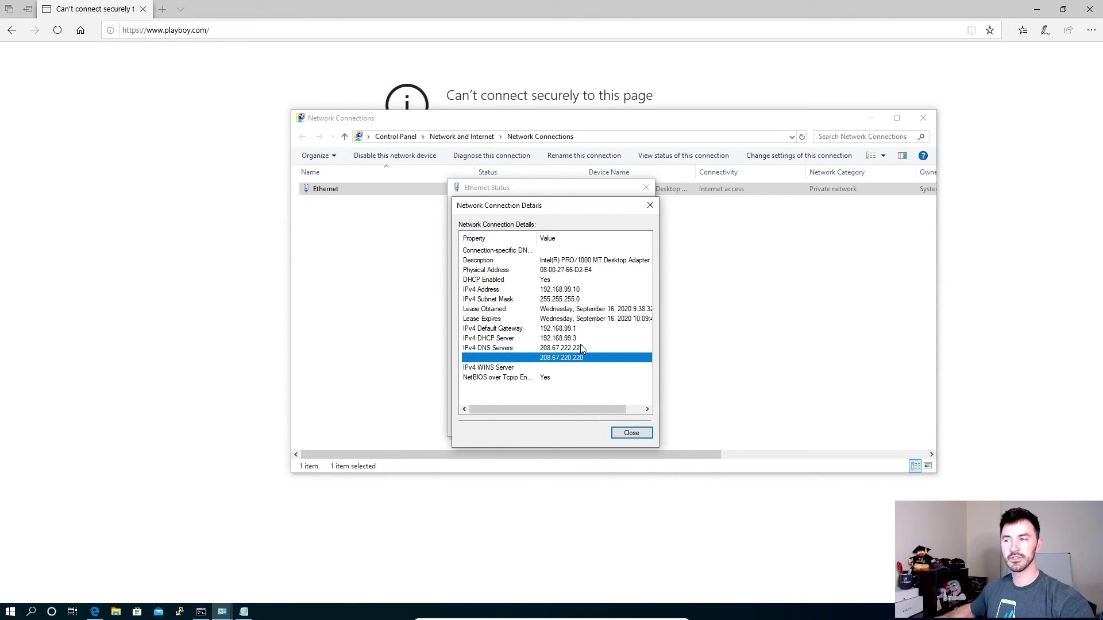
pyautogui.click(581, 347)
pyautogui.click(632, 433)
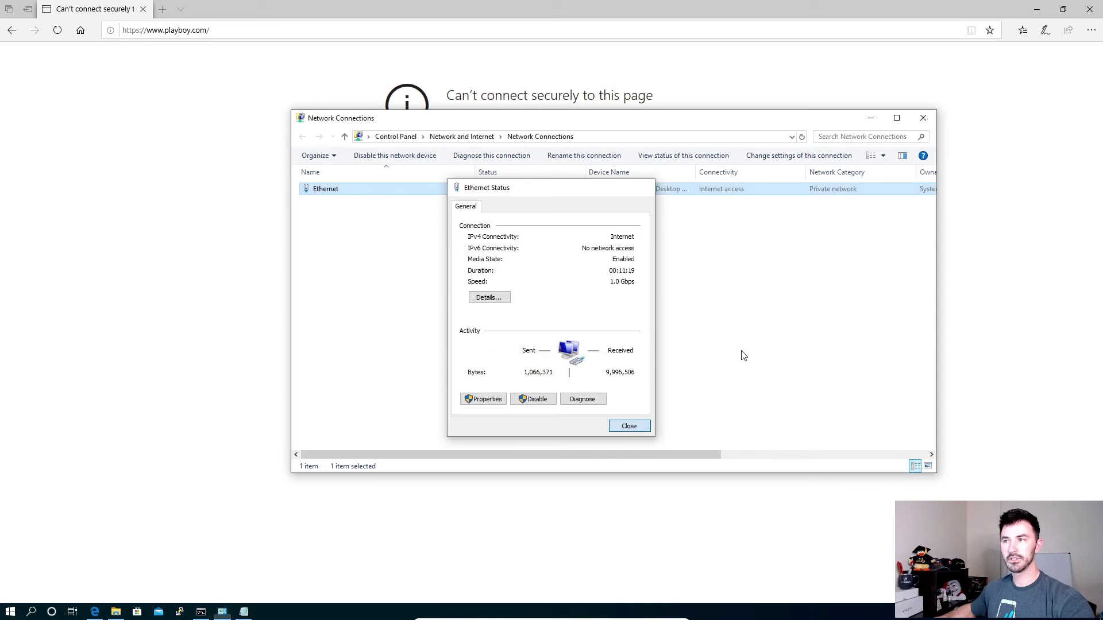
pyautogui.press('Escape')
pyautogui.click(870, 118)
pyautogui.click(544, 33)
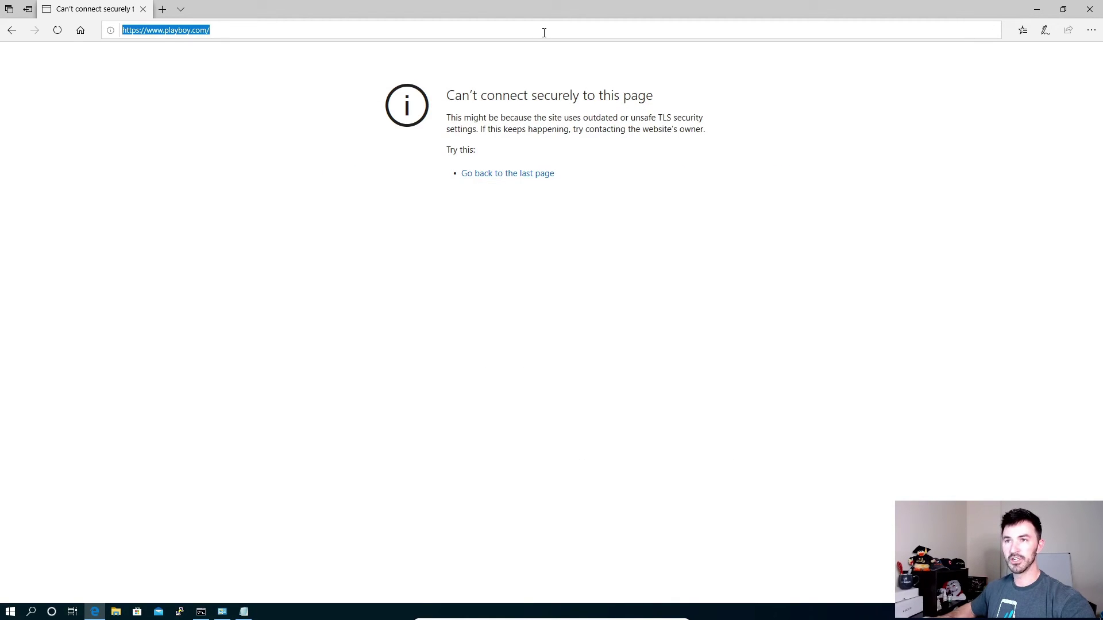
pyautogui.press('Return')
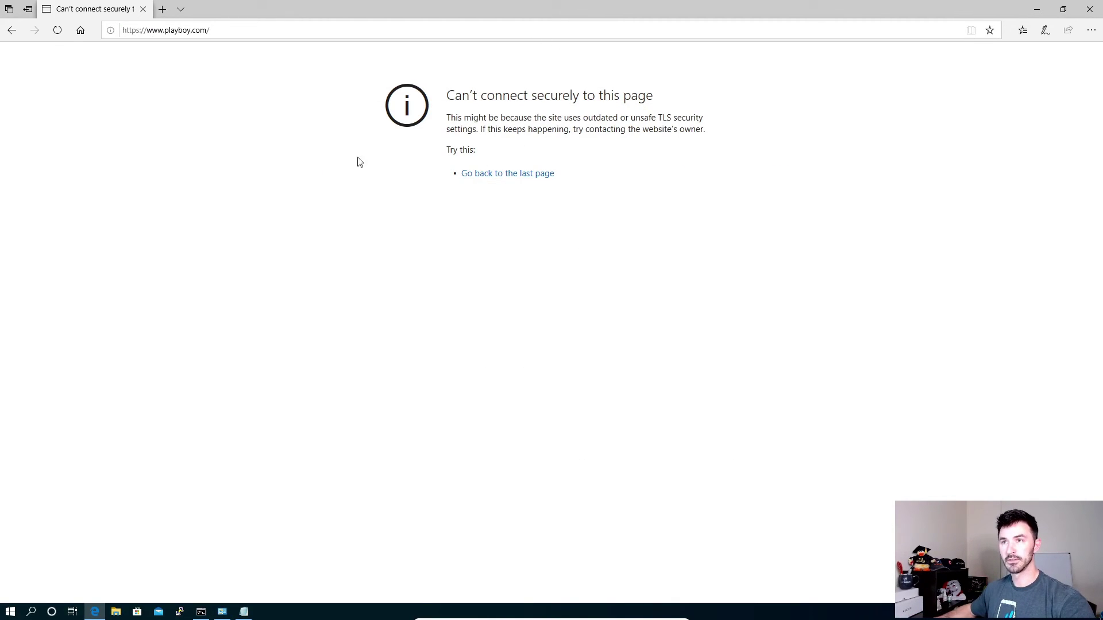
pyautogui.click(1089, 9)
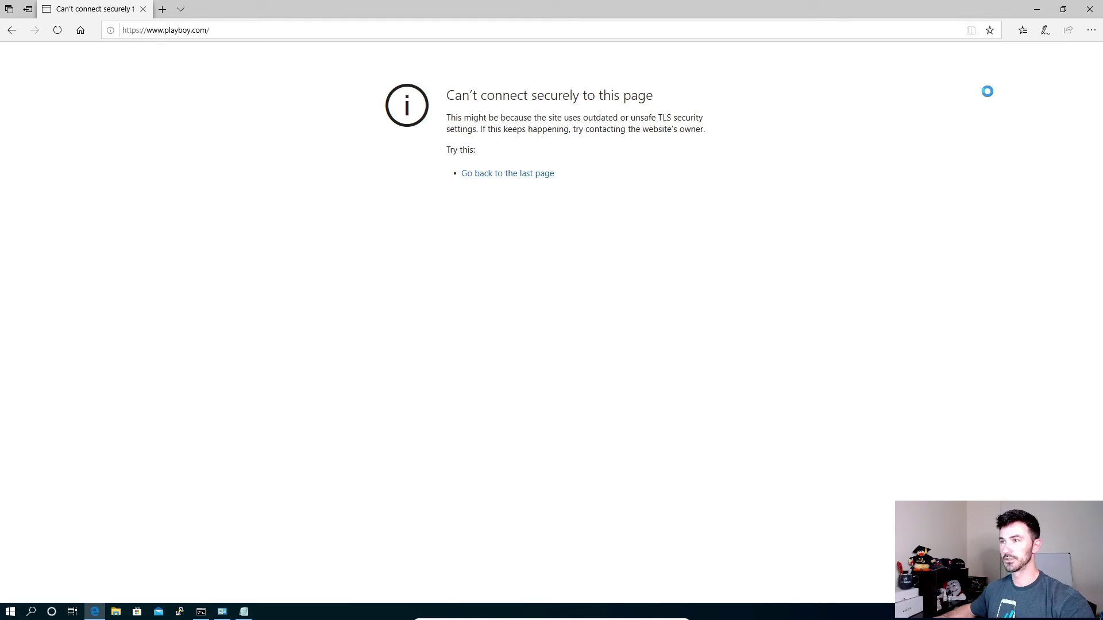
# Open playboy.com in Chrome, which now loads normally, then close Chrome.
pyautogui.doubleClick(27, 140)
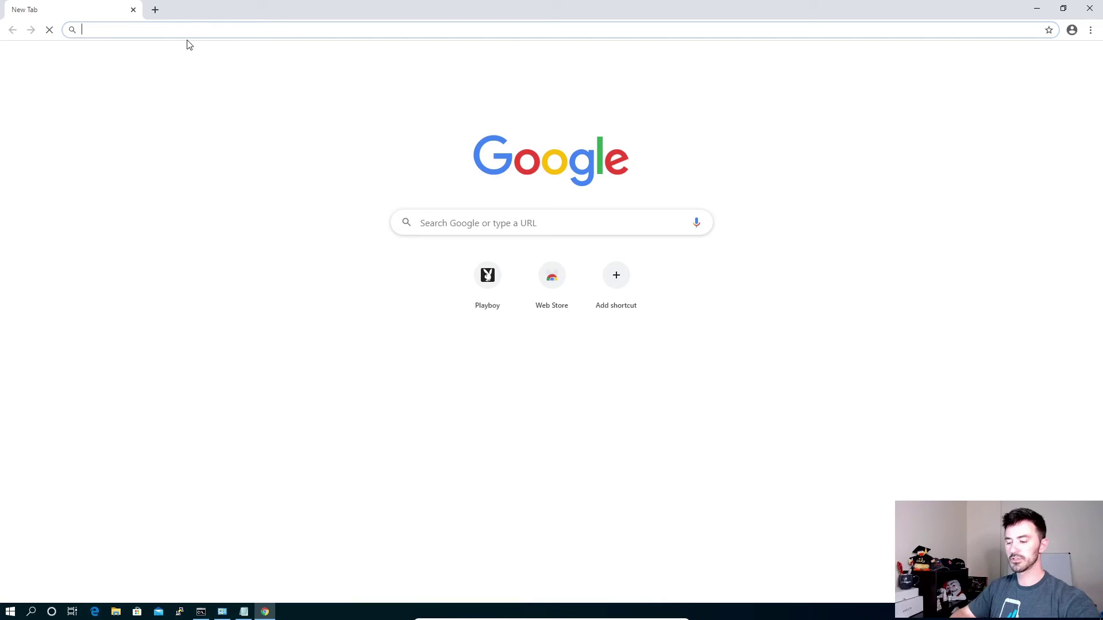
pyautogui.write('playboy.com')
pyautogui.press('Return')
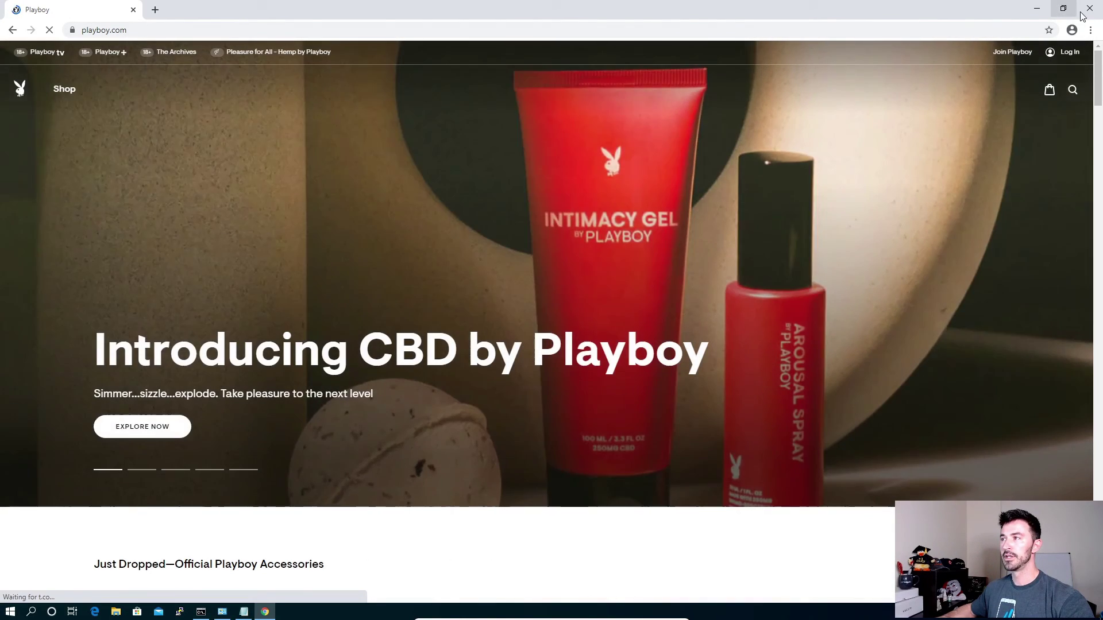
pyautogui.click(1084, 13)
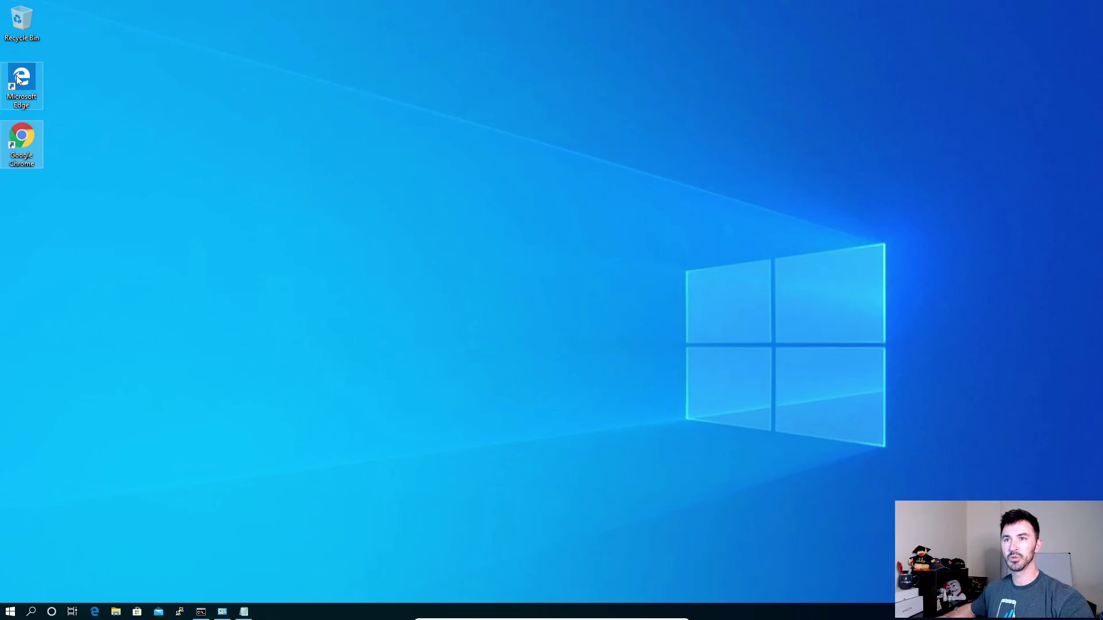
pyautogui.doubleClick(18, 81)
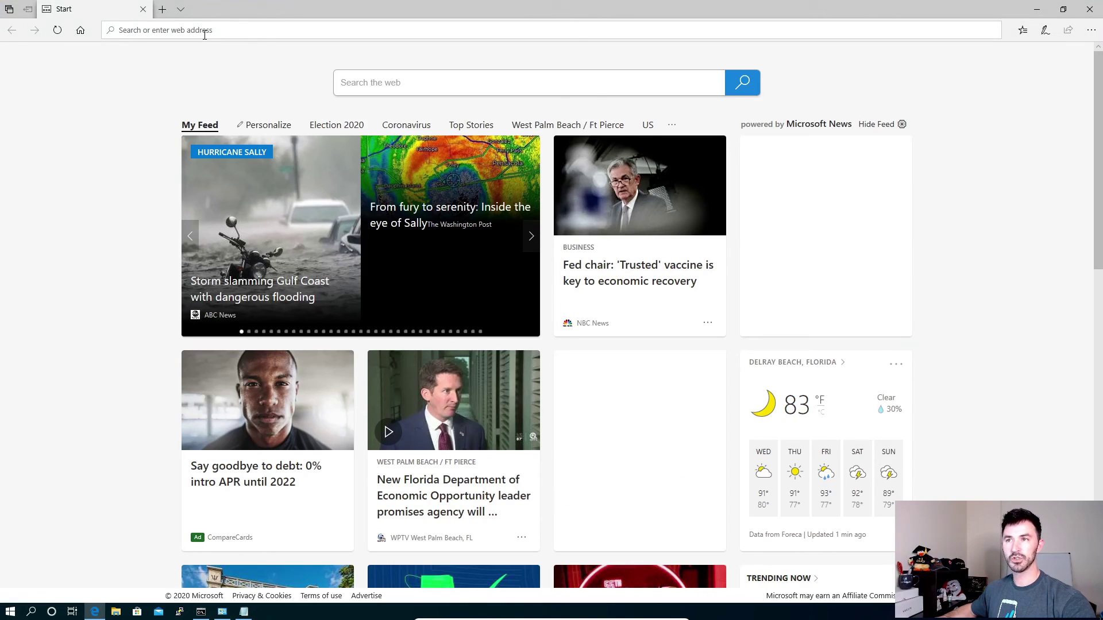
pyautogui.click(205, 30)
pyautogui.write('play')
pyautogui.press('Return')
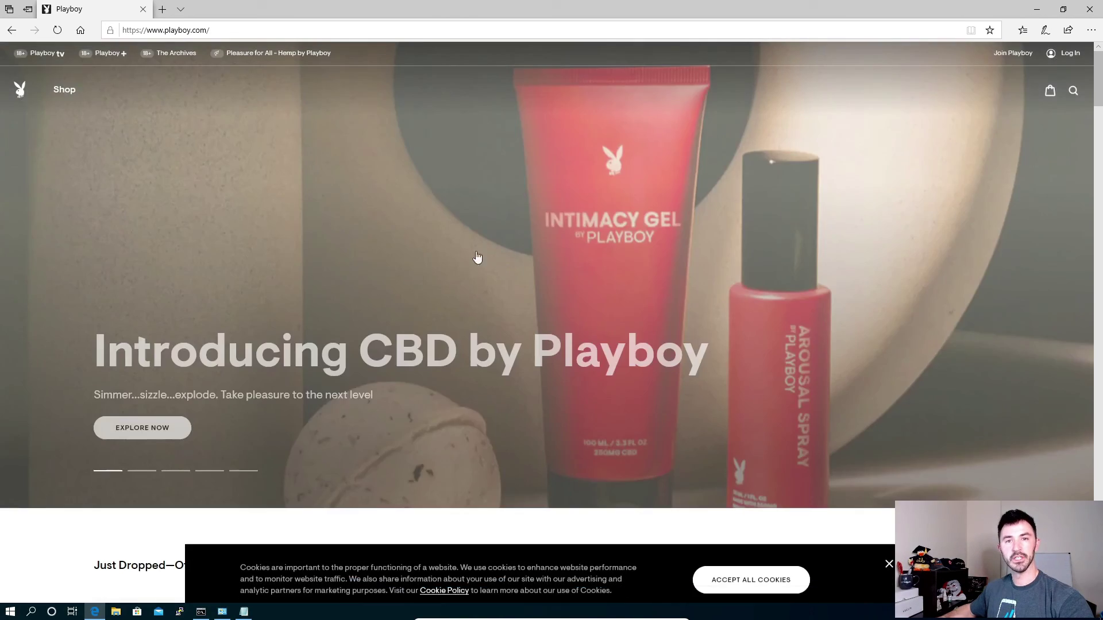
pyautogui.click(1090, 9)
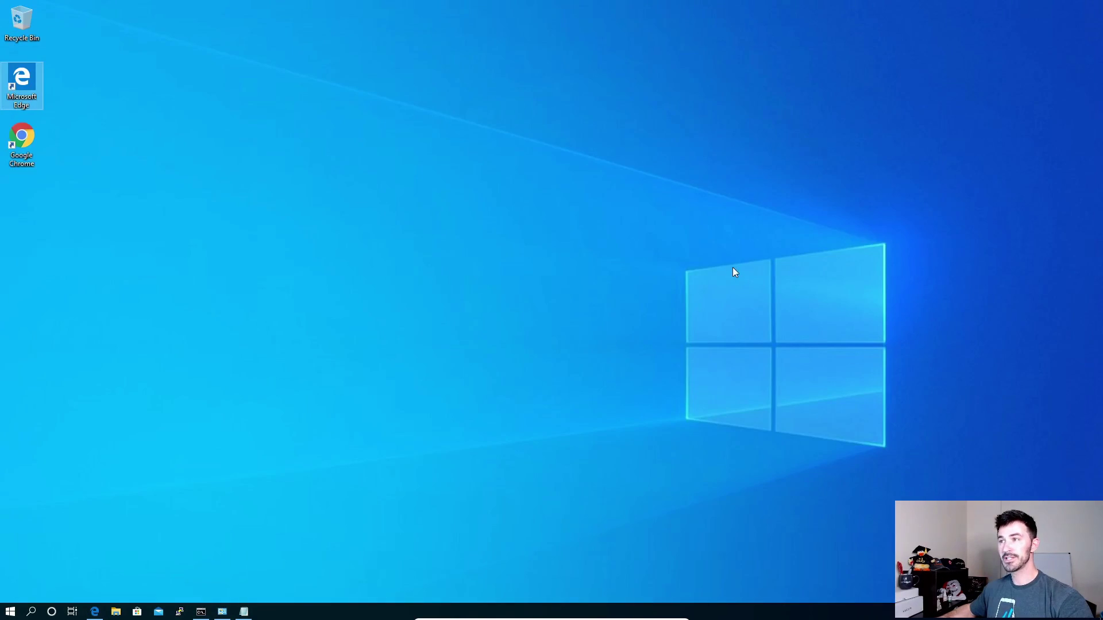
pyautogui.click(673, 273)
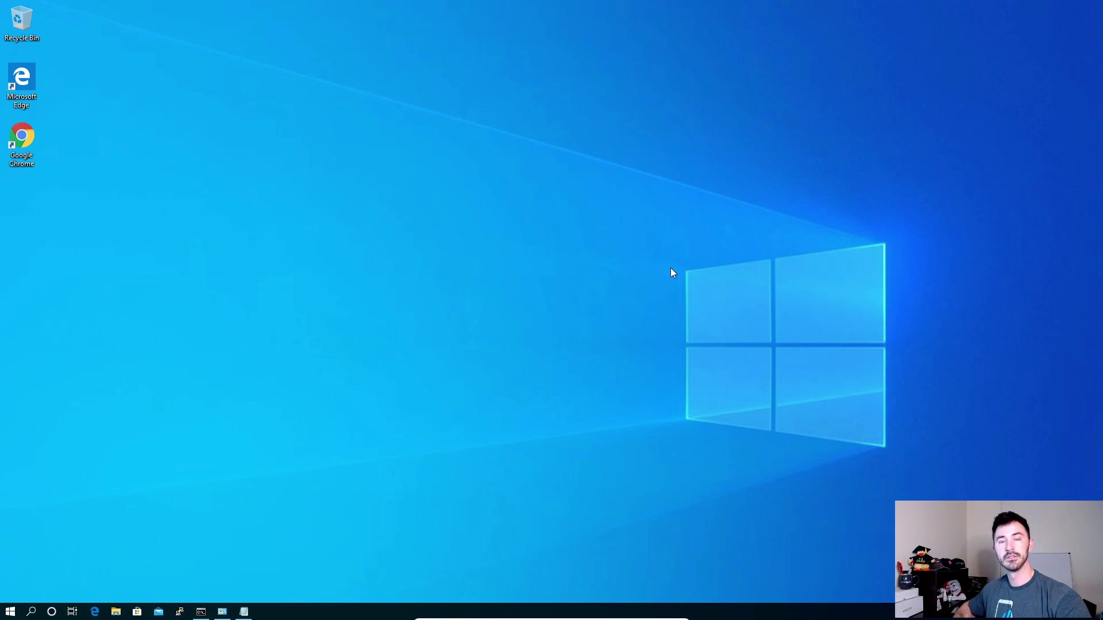